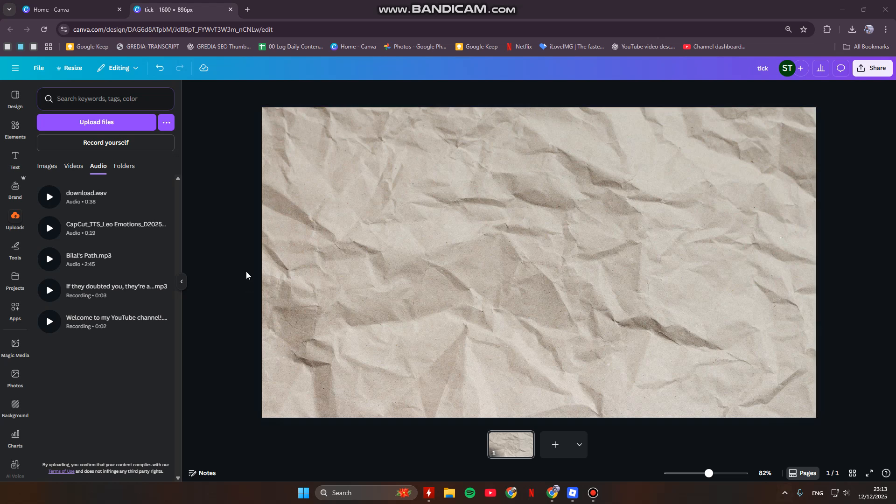
Step: Add the uploaded download.wav audio under page 1 and align its start with the beginning of the page
click(94, 193)
drag(111, 210, 497, 457)
click(550, 459)
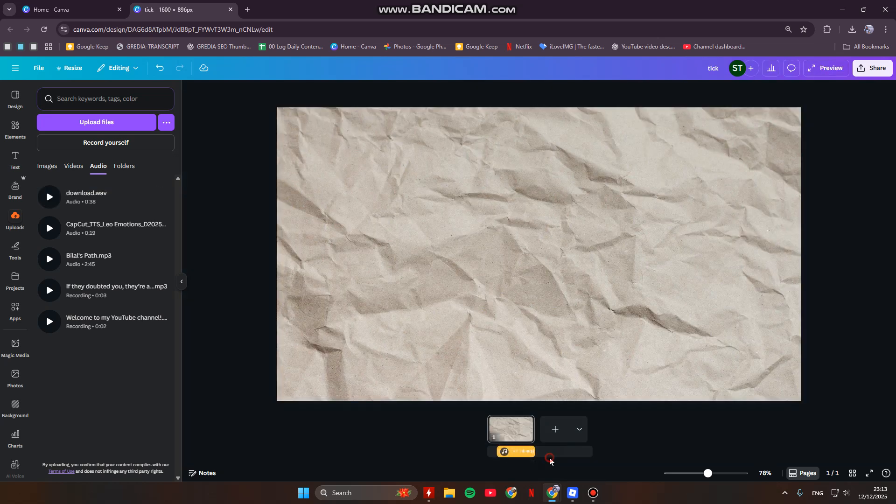
click(519, 453)
drag(519, 457, 509, 455)
click(523, 435)
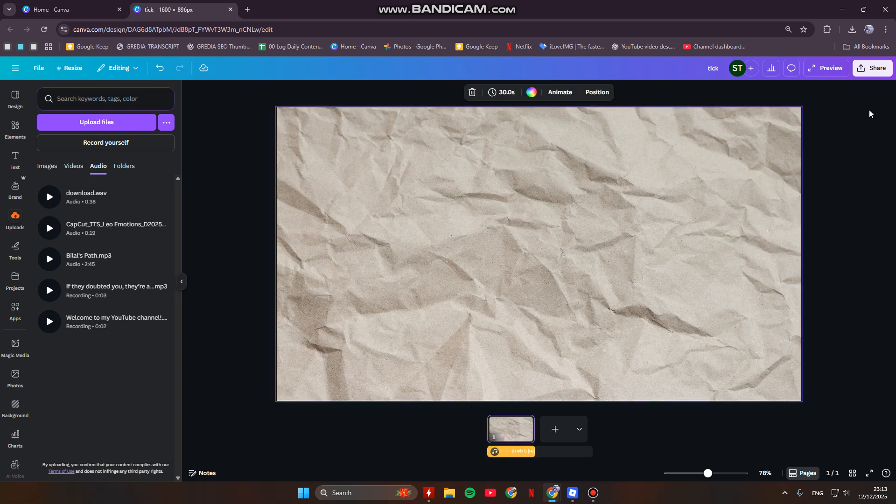
Step: Preview the page with its audio for a few seconds, pause it and return to the editor
click(840, 69)
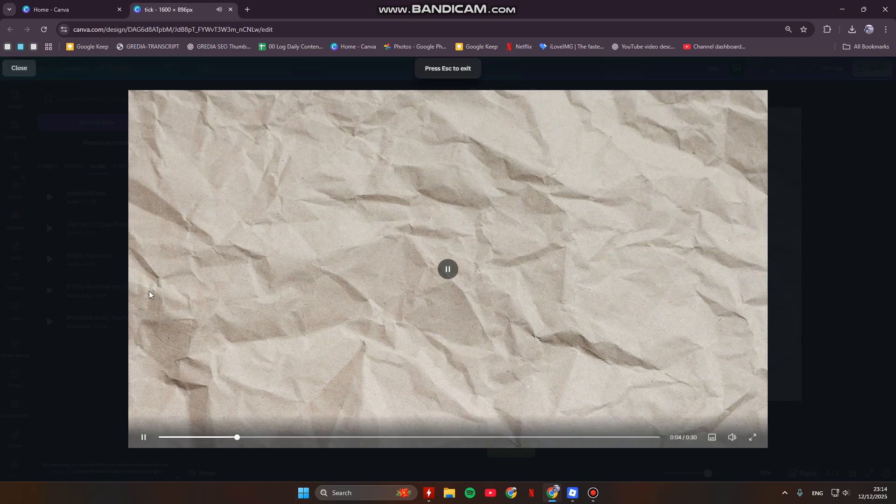
click(148, 262)
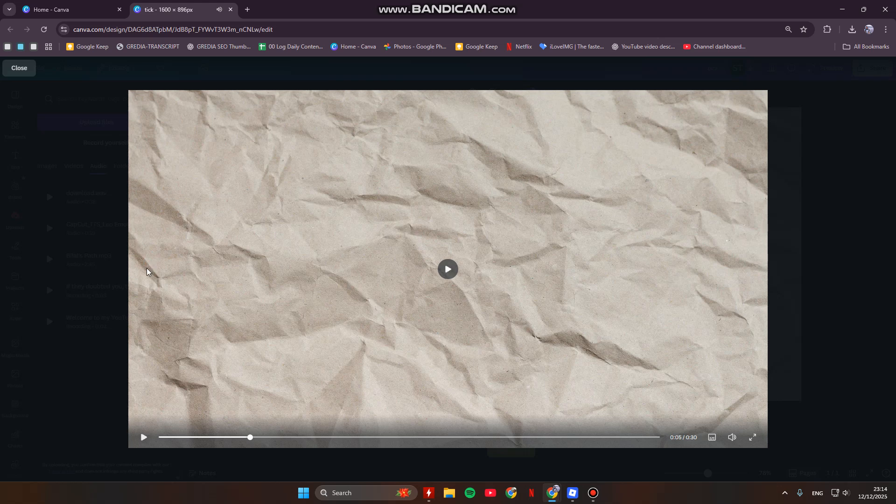
click(11, 71)
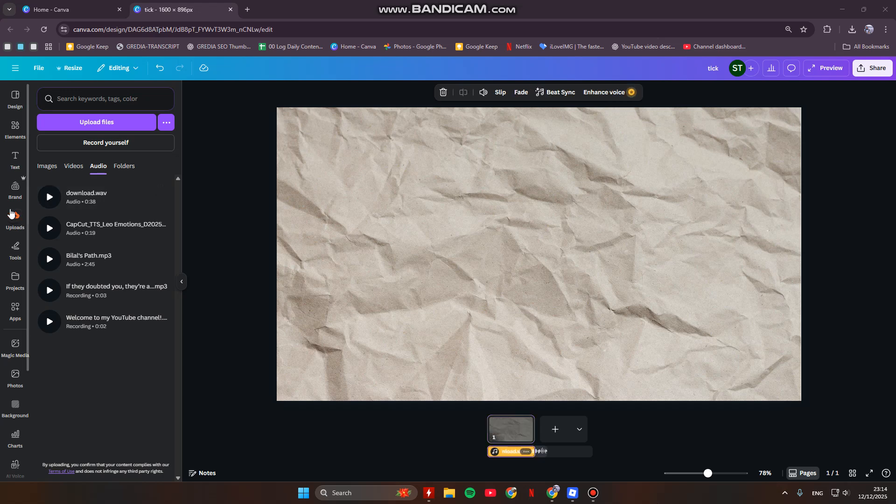
Step: Search the elements for "stick figure" and show all the graphics results
click(14, 138)
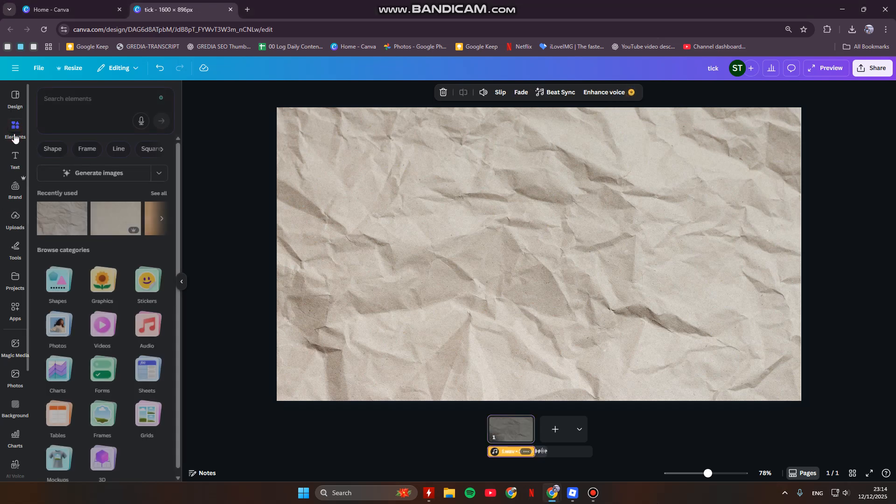
click(51, 106)
text(s)
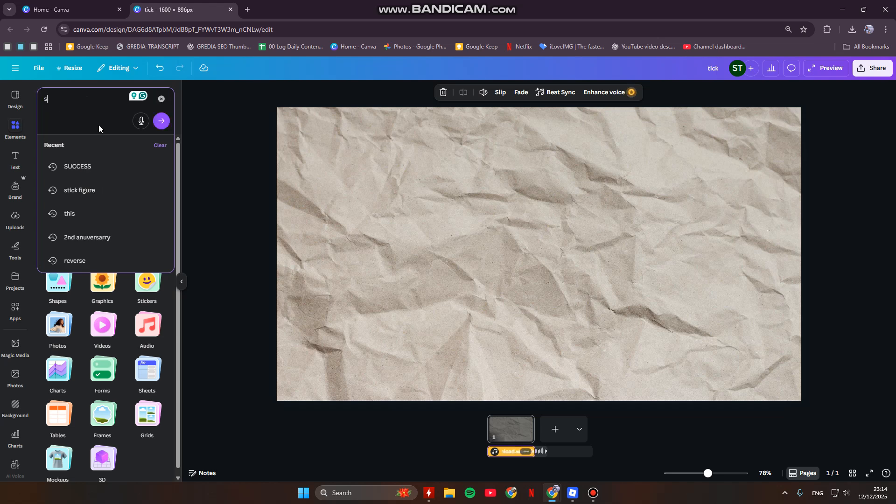
click(86, 189)
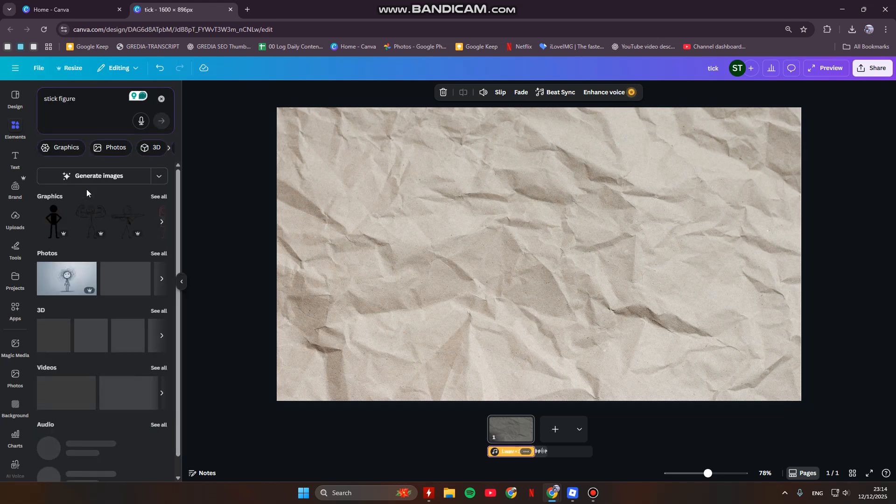
click(159, 197)
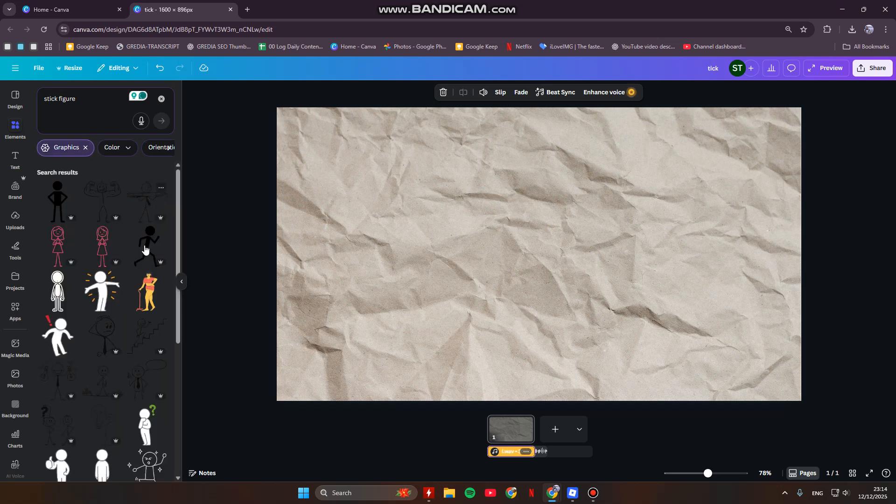
Step: Examine the stick figure graphics and the other elements by RIDESIGN STUDIO, the creator of Stick Figure Doodle
scroll(144, 252, down, 2)
scroll(144, 251, down, 2)
scroll(143, 252, down, 1)
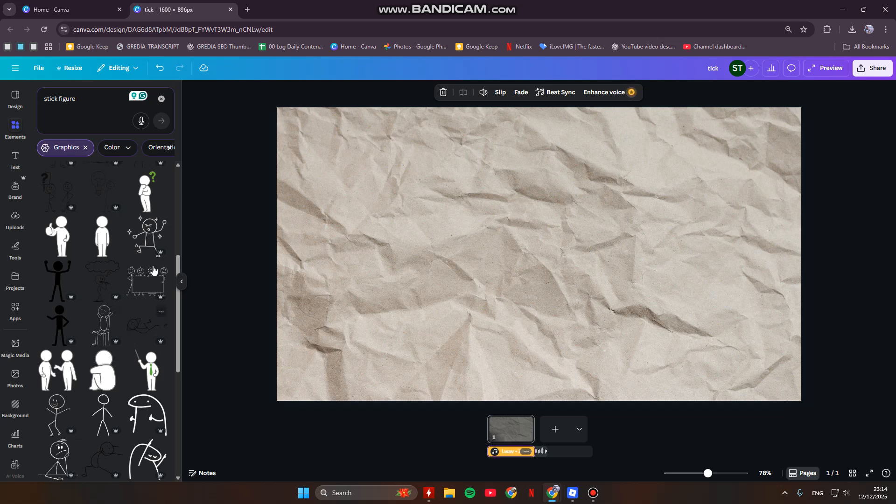
click(160, 224)
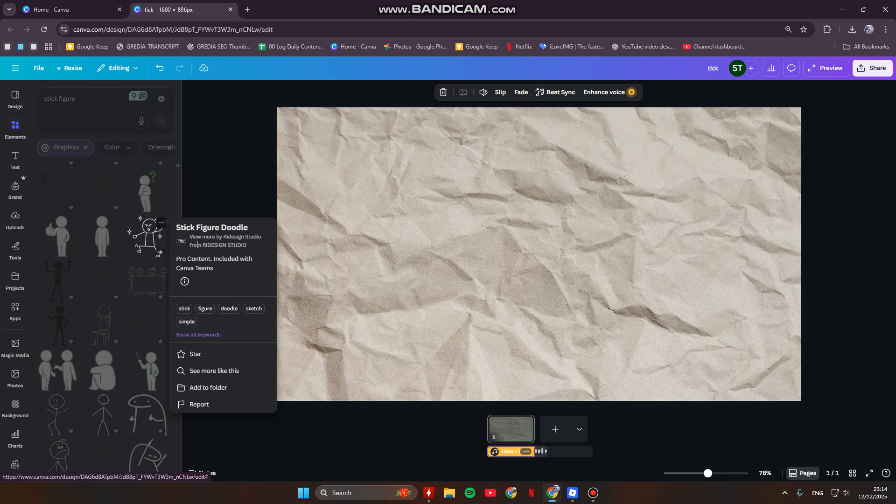
click(223, 245)
scroll(99, 220, down, 3)
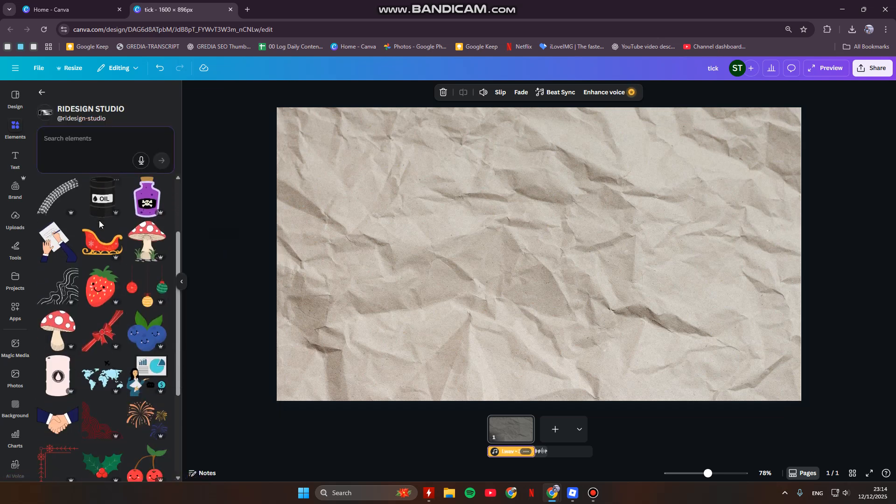
scroll(99, 220, down, 3)
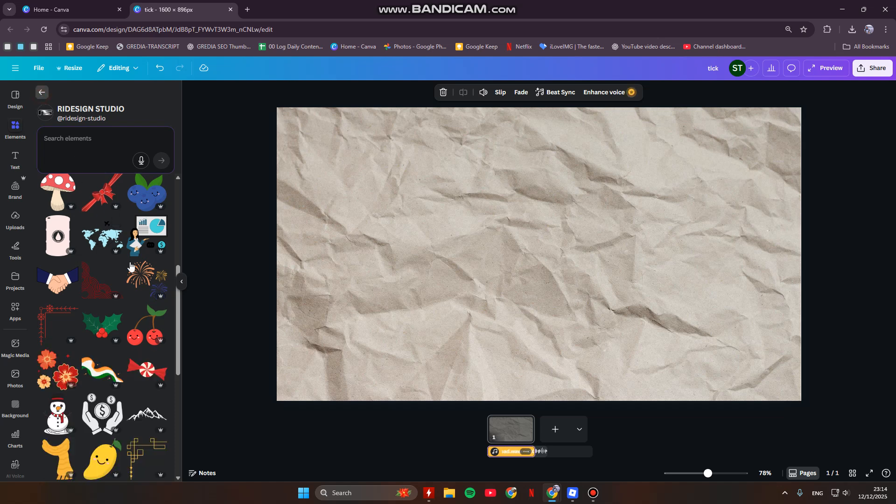
Step: Open the creator's collection for the graphic of a stick figure thinking behind a desk
scroll(144, 322, down, 3)
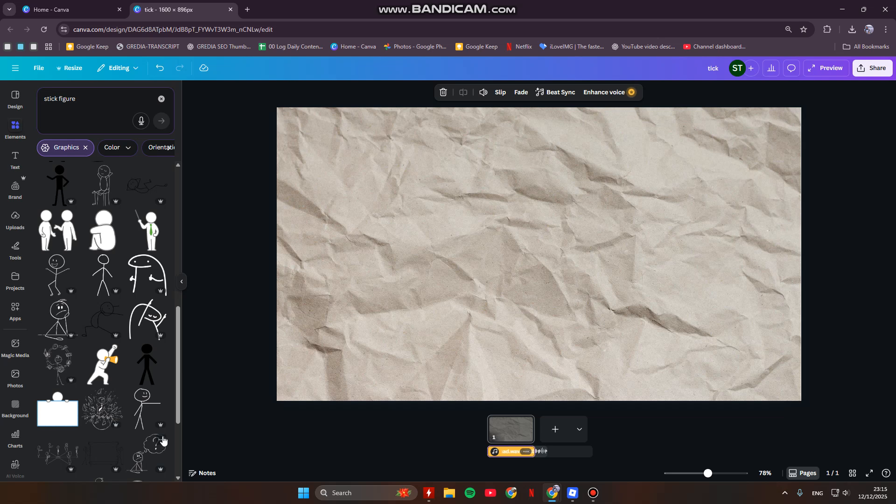
click(161, 440)
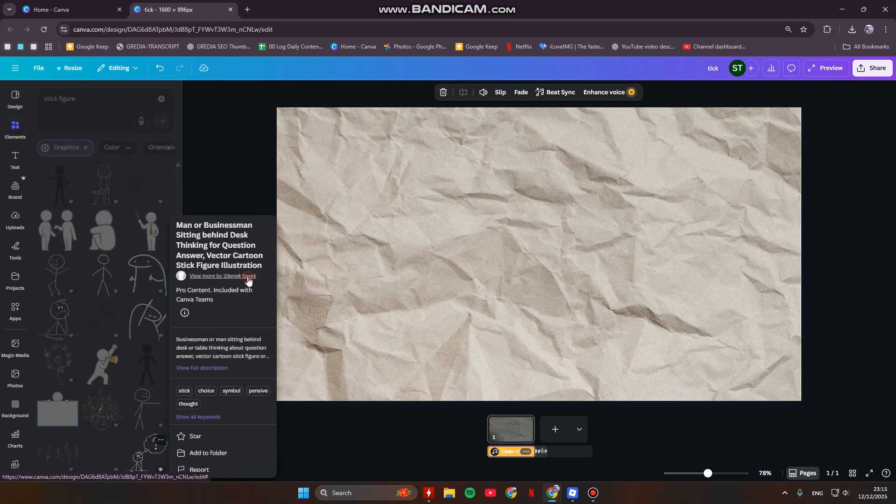
click(248, 278)
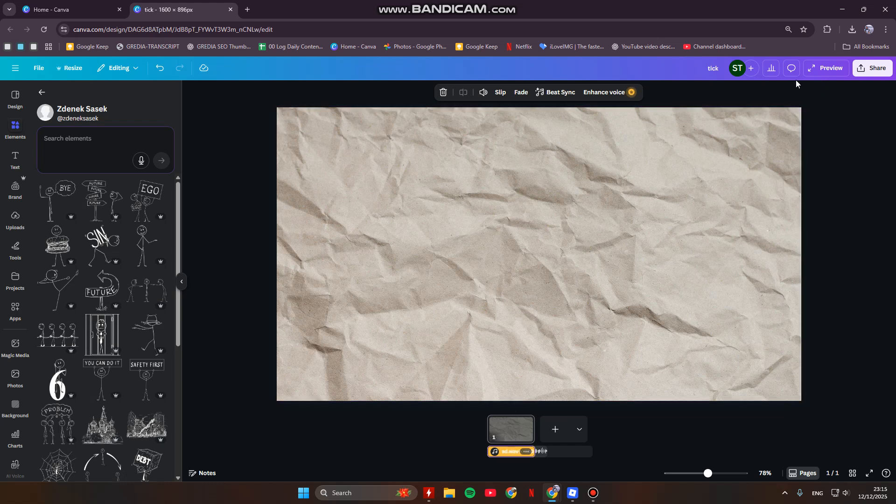
Step: Play the opening of the audio in the preview and close it
click(822, 70)
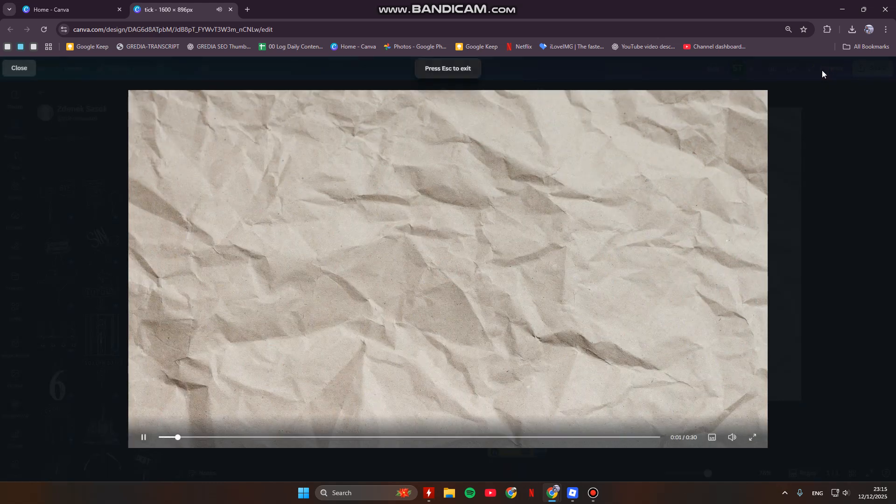
click(26, 74)
Step: Search this creator's elements for "quitting" and broaden the search to "quit"
click(68, 144)
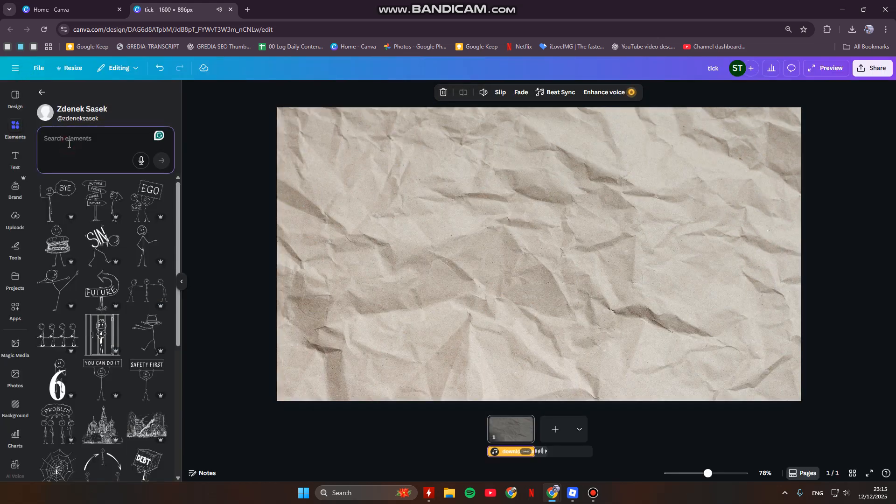
text(quitt)
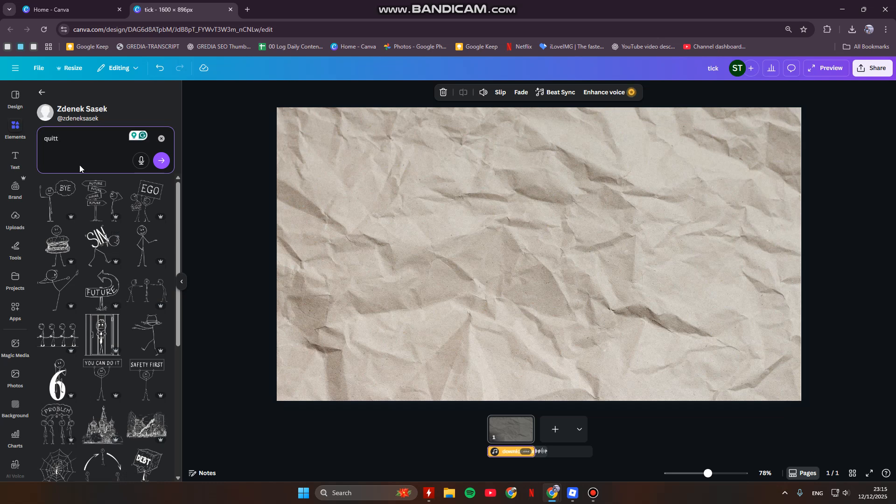
text(ing)
key(Return)
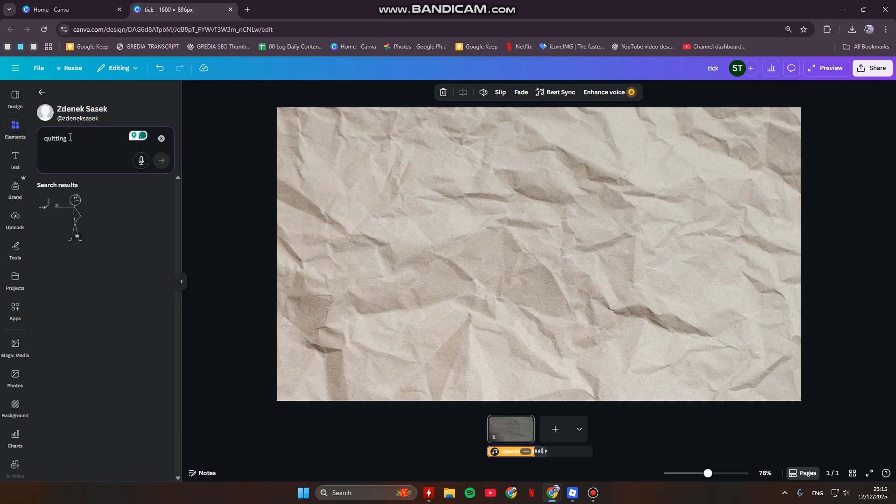
key(BackSpace)
key(BackSpace)
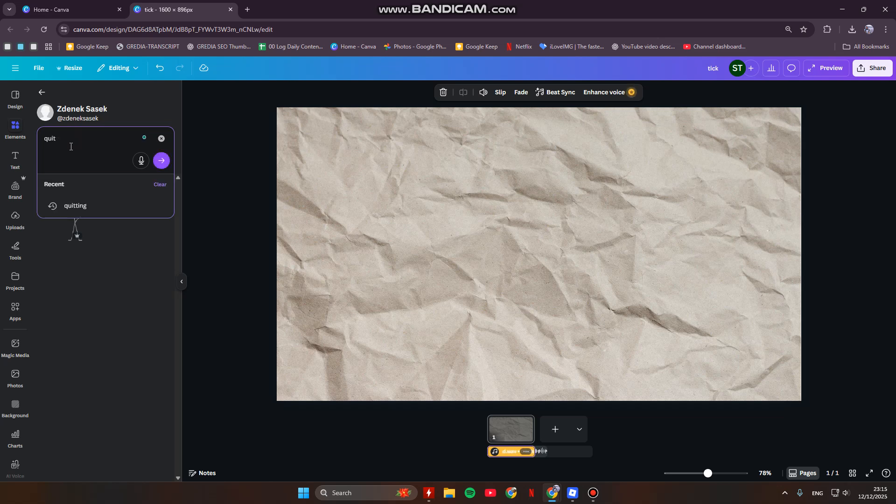
key(Return)
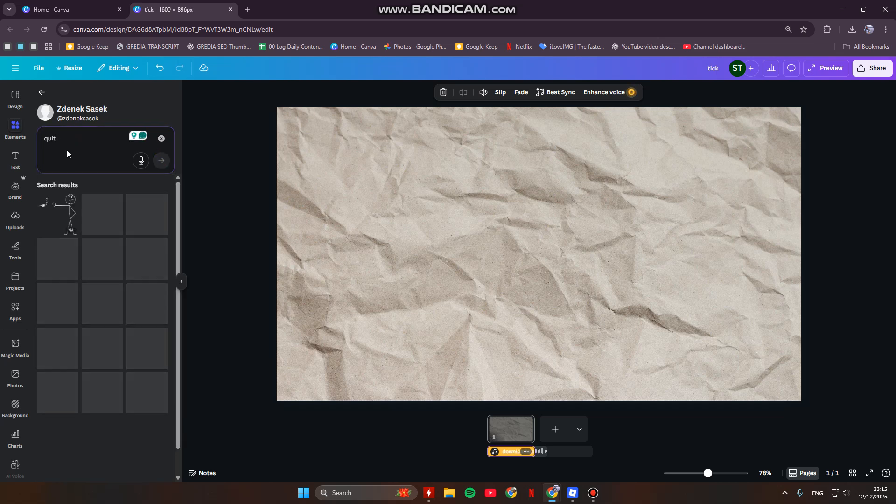
Step: Insert the stick figure refusing a cigarette, enlarge it and place it on the right side of the page
click(60, 215)
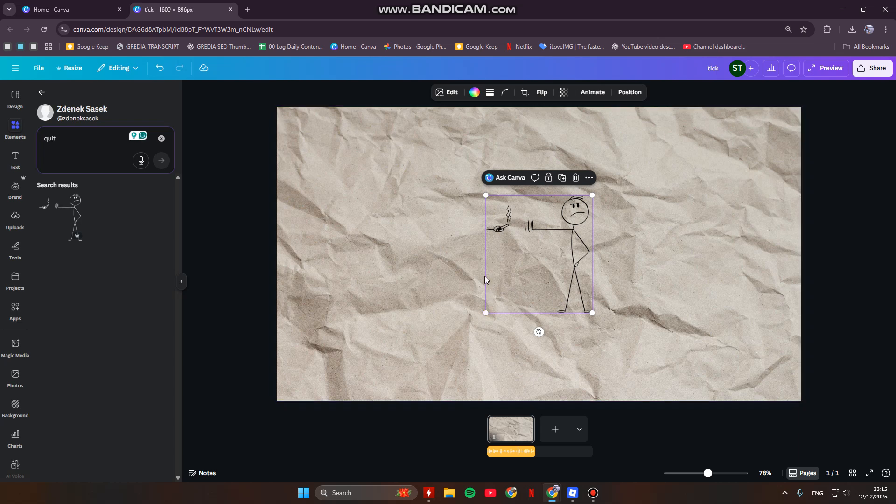
drag(487, 311, 633, 256)
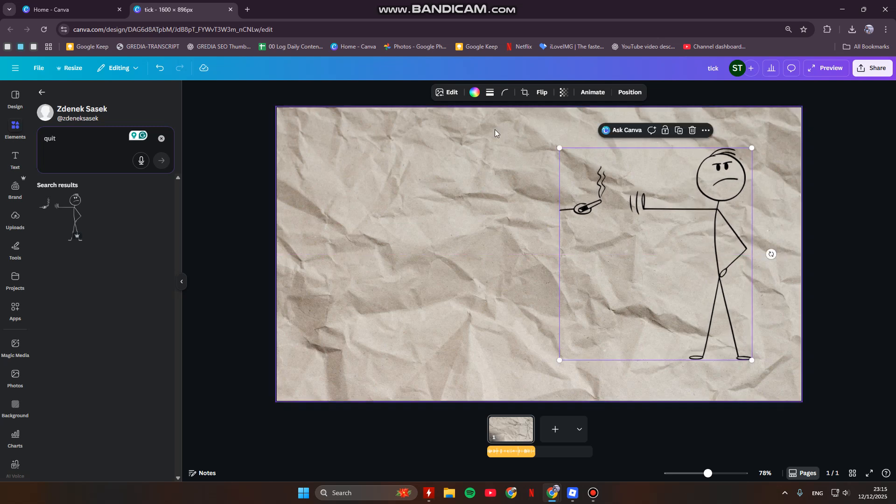
click(848, 289)
Step: Add the text "QUITTING", enlarge it to about size 87.5 and place it to the left of the stick figure
click(14, 158)
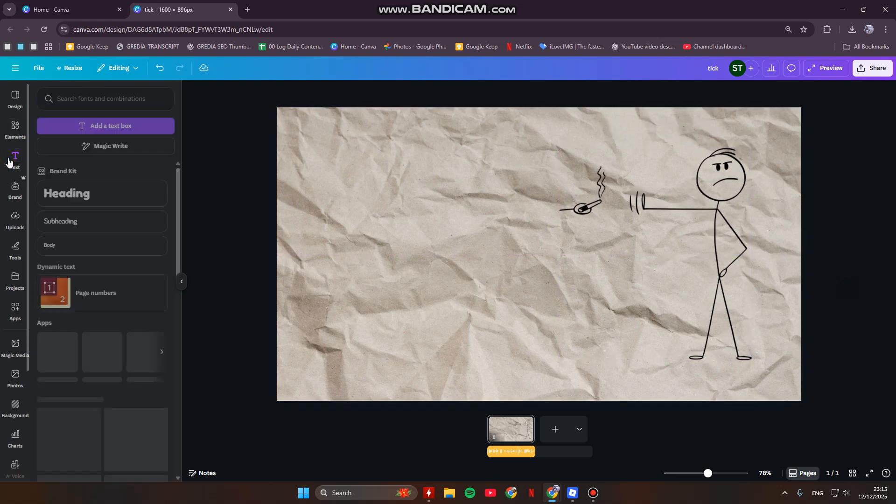
click(96, 126)
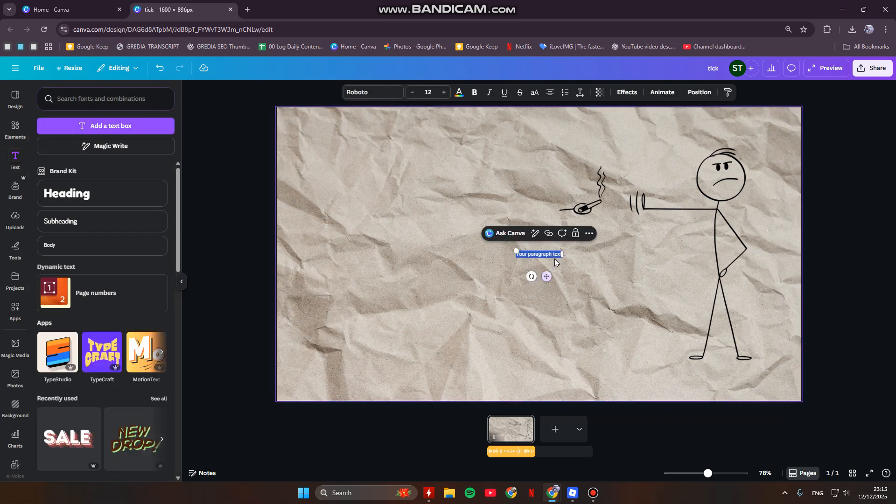
text(QUITTING)
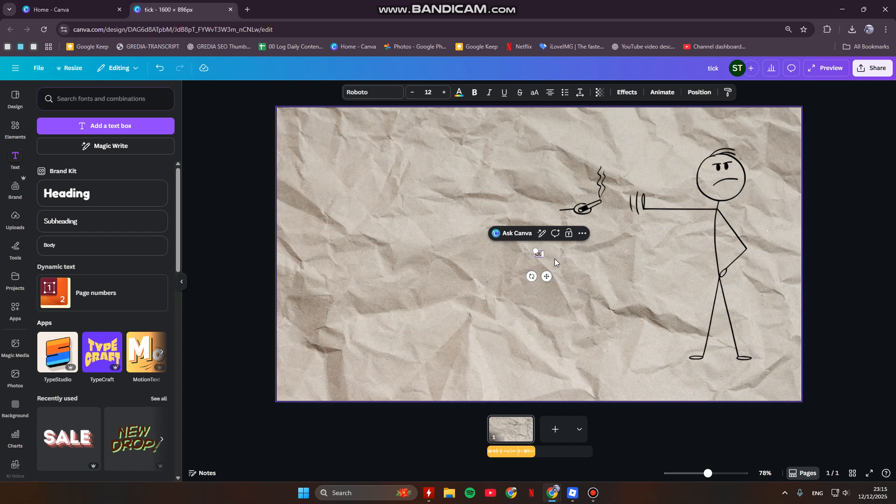
drag(553, 258, 677, 291)
click(614, 340)
drag(556, 275, 365, 256)
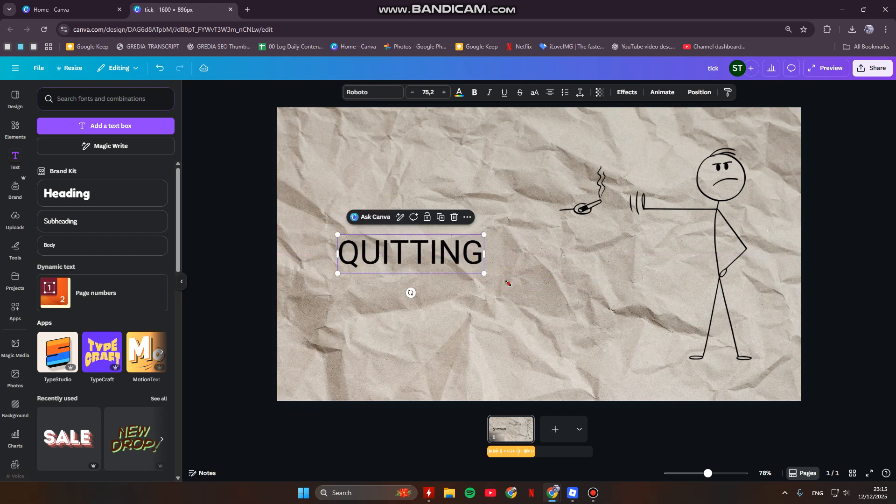
drag(507, 282, 509, 283)
mouse_move(446, 258)
mouse_down()
mouse_move(453, 248)
mouse_move(453, 255)
mouse_up()
Step: Change the QUITTING text to the Lilita One font, enlarge it to about size 106 and adjust its position
click(372, 92)
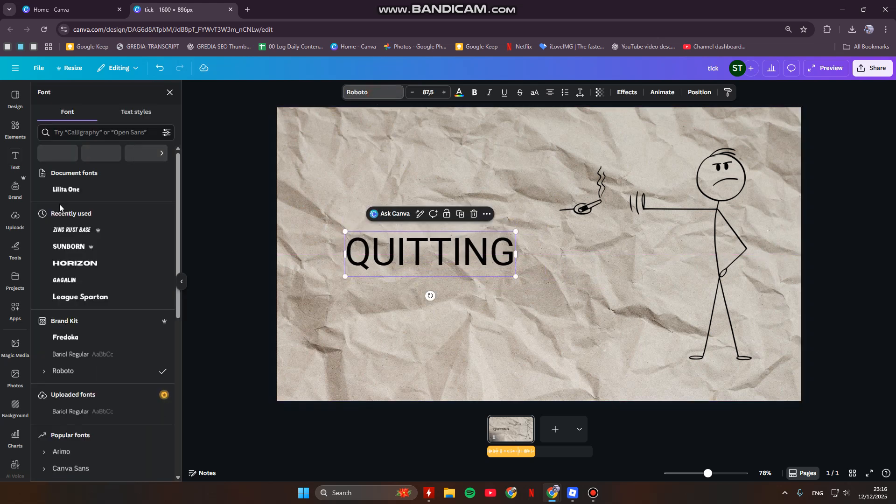
scroll(80, 282, down, 4)
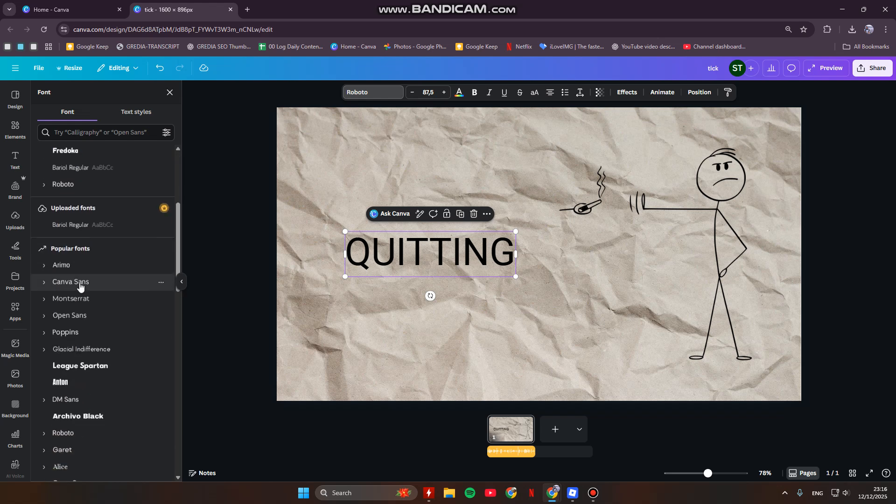
scroll(80, 282, down, 6)
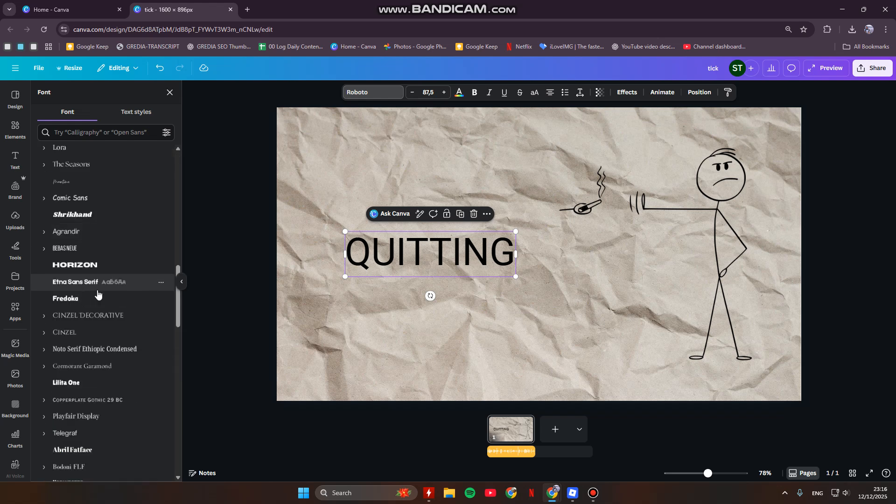
click(78, 381)
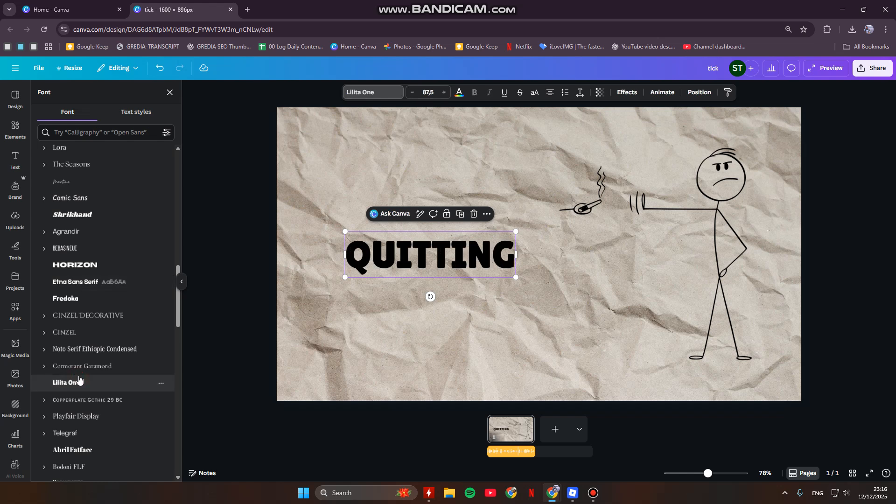
drag(516, 278, 548, 306)
drag(456, 272, 453, 266)
click(858, 255)
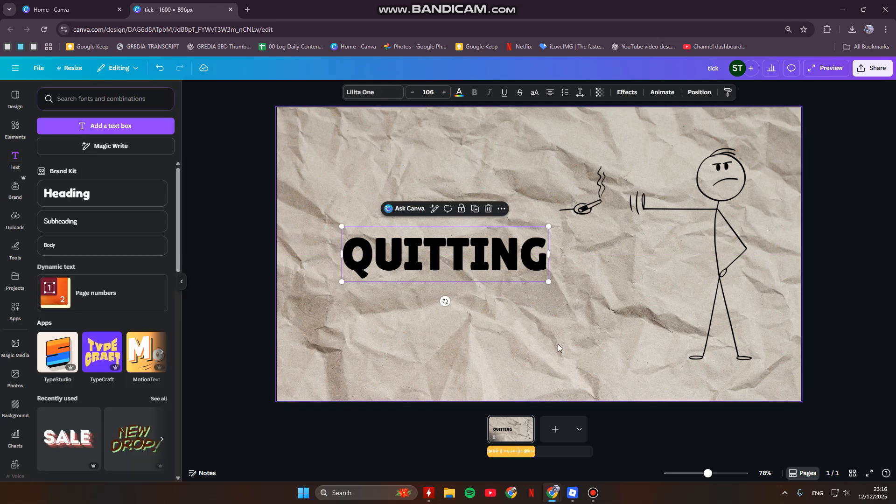
Step: Duplicate the QUITTING page to create a second page
click(502, 452)
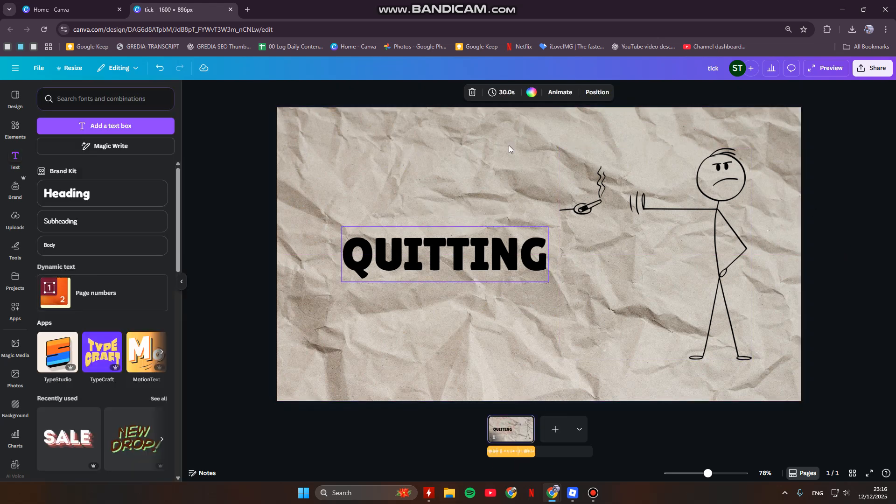
right_click(520, 436)
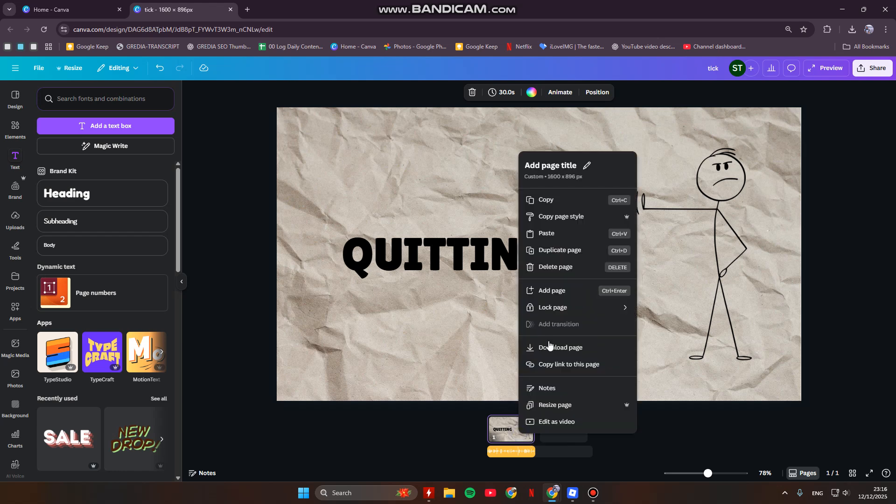
click(565, 257)
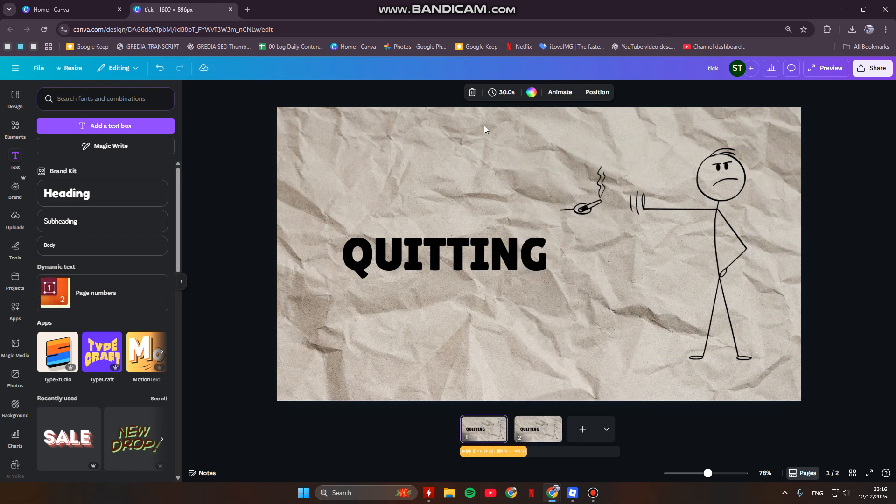
Step: Set the first page's duration to 5.5 seconds and the second page's duration to 8.5 seconds
click(501, 92)
drag(532, 128, 464, 133)
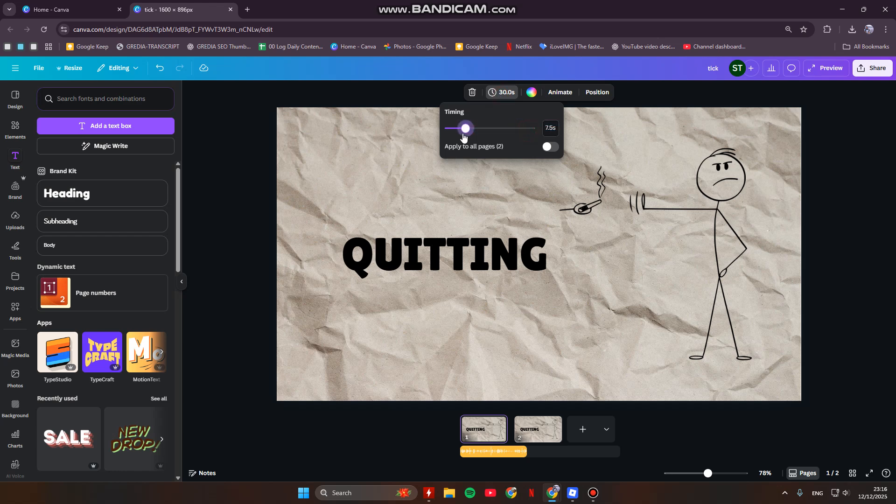
click(536, 430)
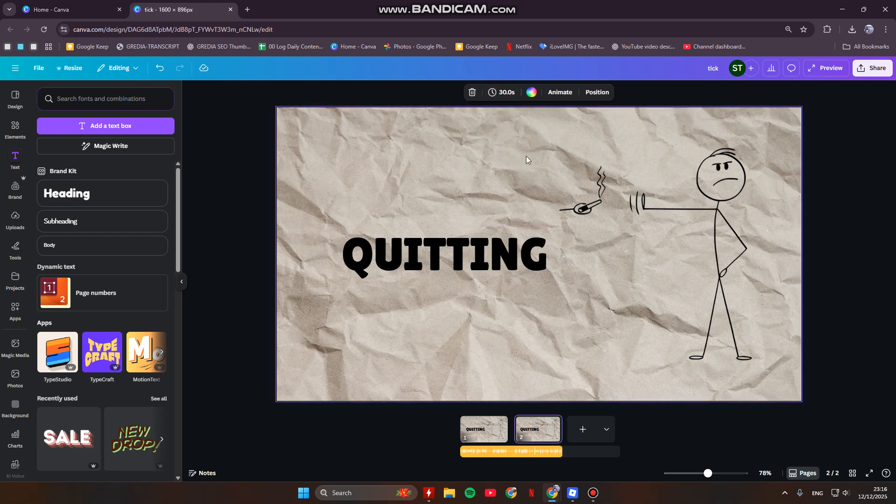
click(502, 93)
drag(530, 128, 471, 128)
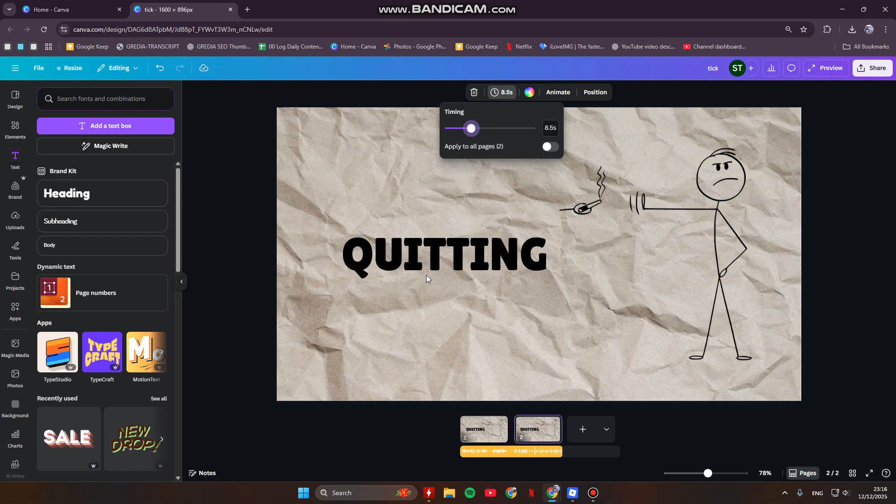
Step: Preview the two-page video to check the page timing against the voice-over
click(374, 417)
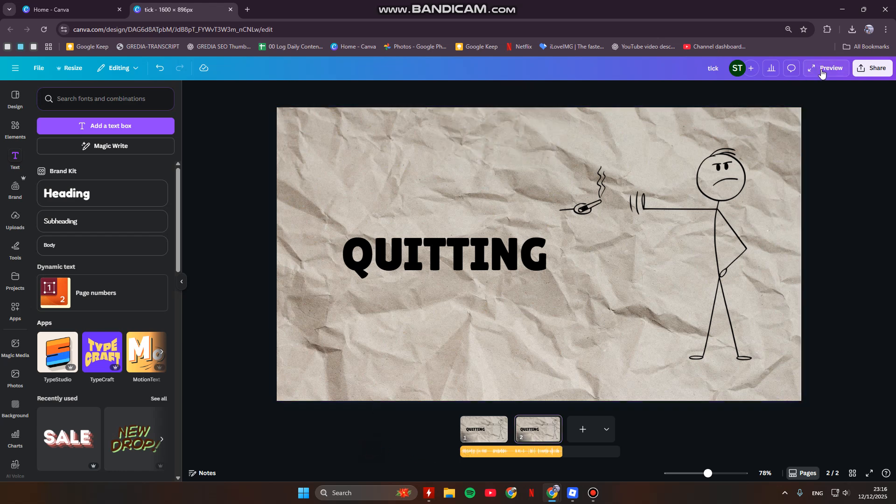
click(821, 70)
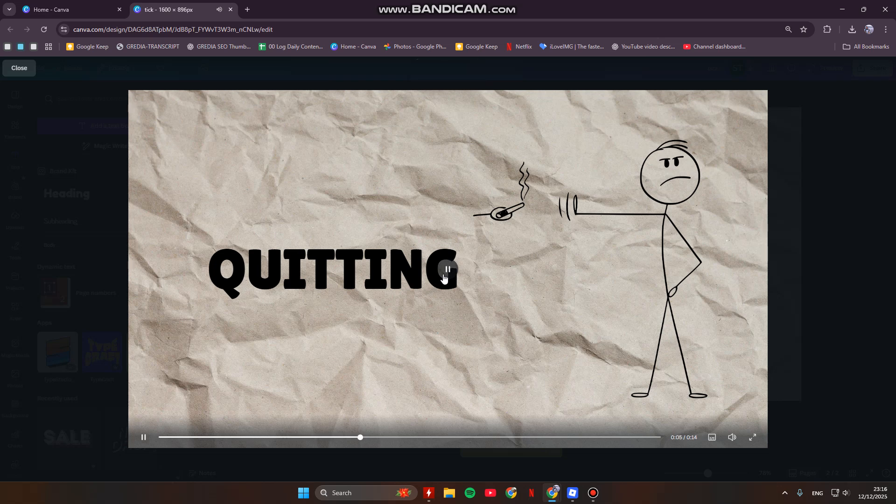
click(113, 226)
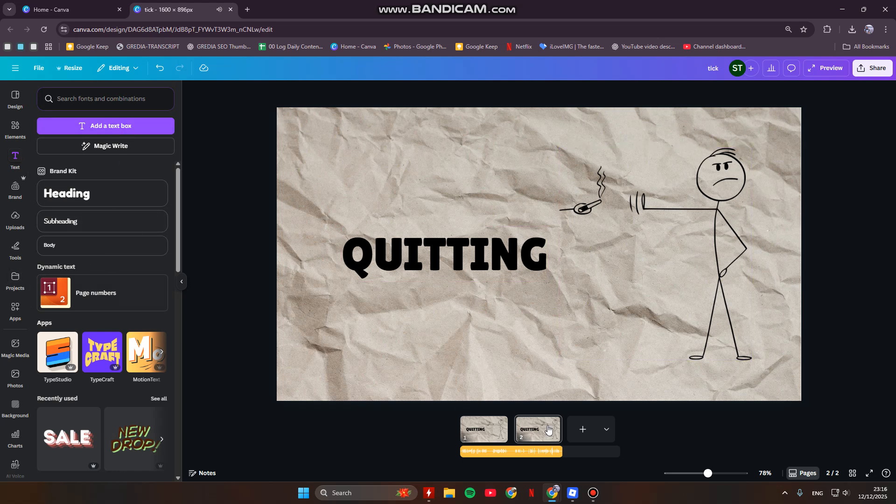
Step: Search this creator's elements for "HEAVY", replacing the earlier search term
click(100, 98)
click(17, 131)
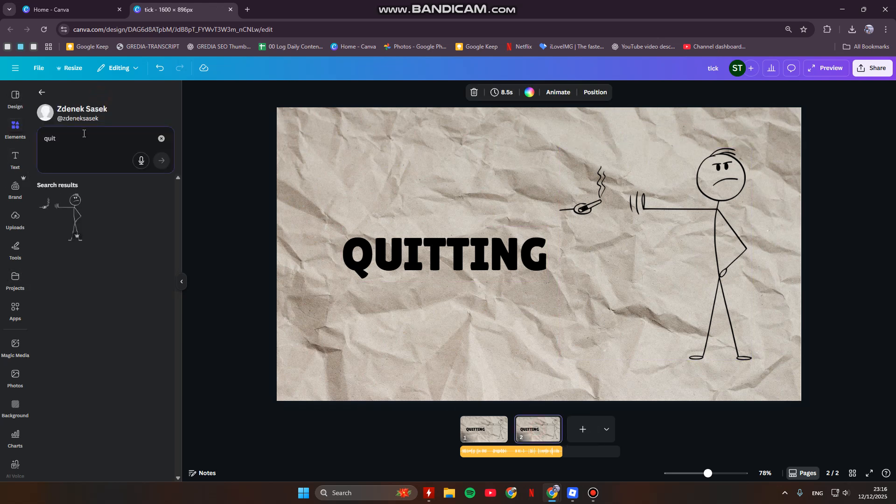
key(BackSpace)
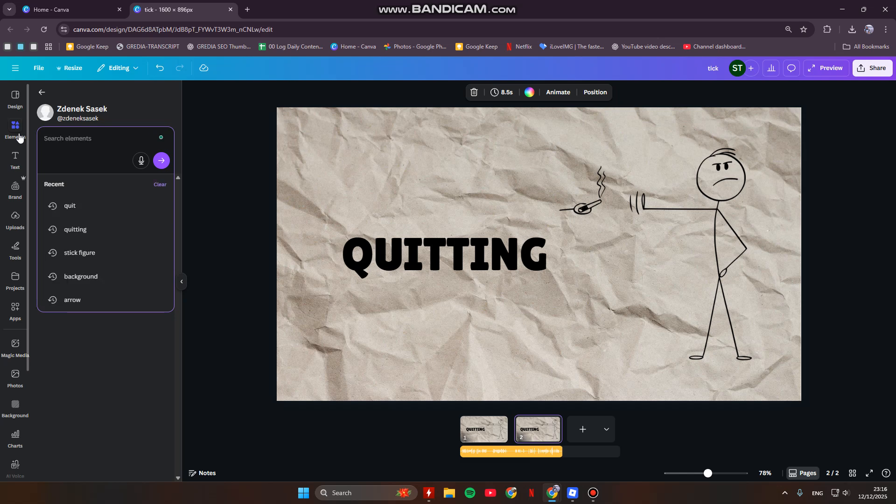
text(He)
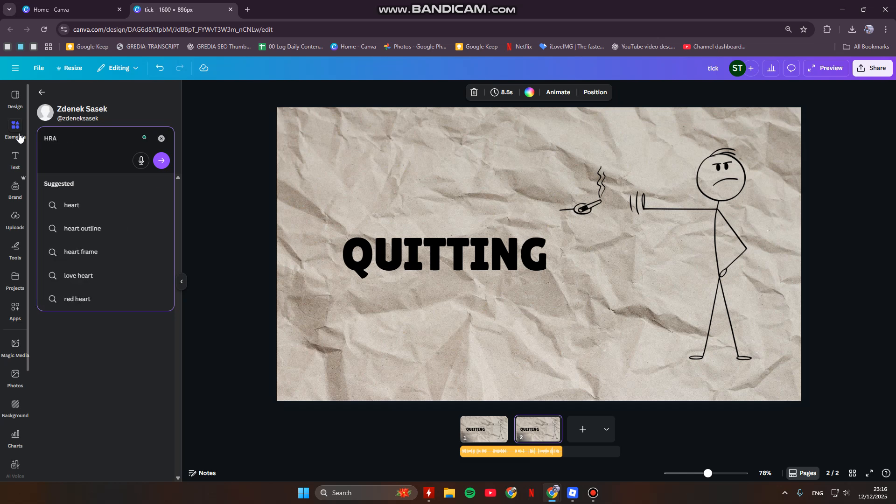
key(BackSpace)
text(EA)
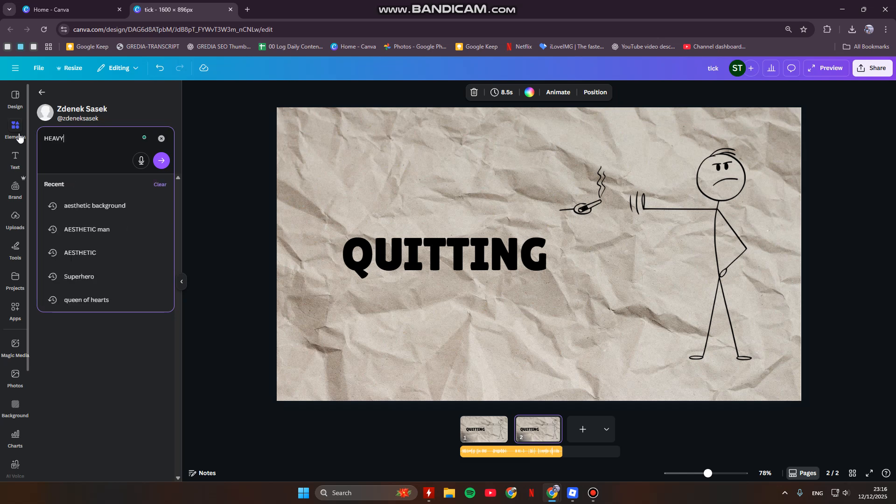
text(VY)
key(Return)
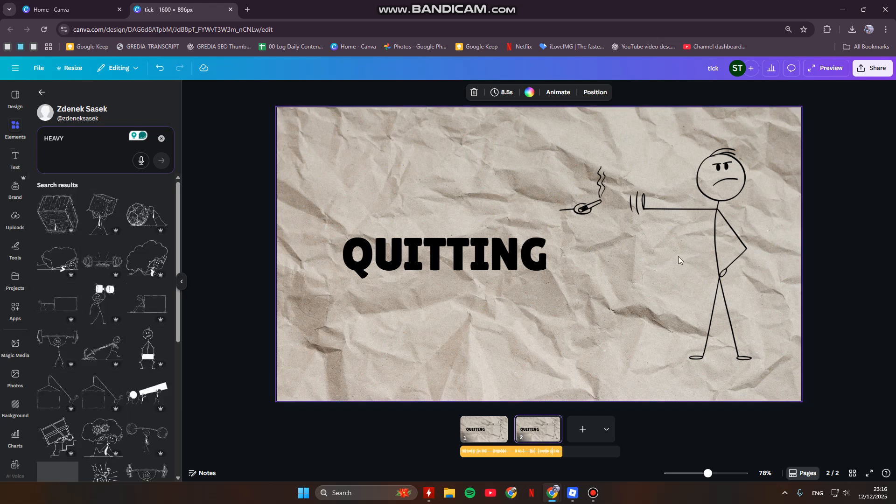
Step: Replace the QUITTING text on the second page with "HEAVY" and move it to the right side of the page
click(491, 274)
click(471, 275)
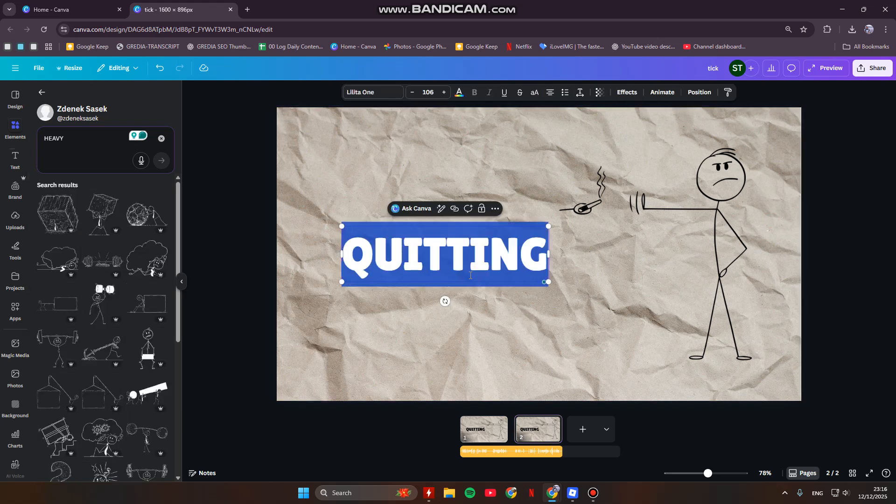
text(HEAVY)
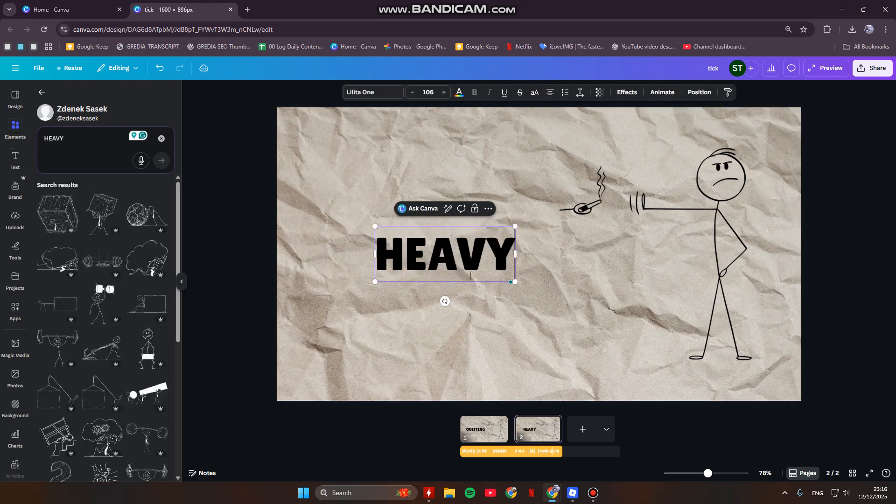
click(619, 320)
drag(565, 265, 653, 266)
Step: Delete the stick figure refusing a cigarette from the second page
click(724, 182)
drag(724, 182, 511, 179)
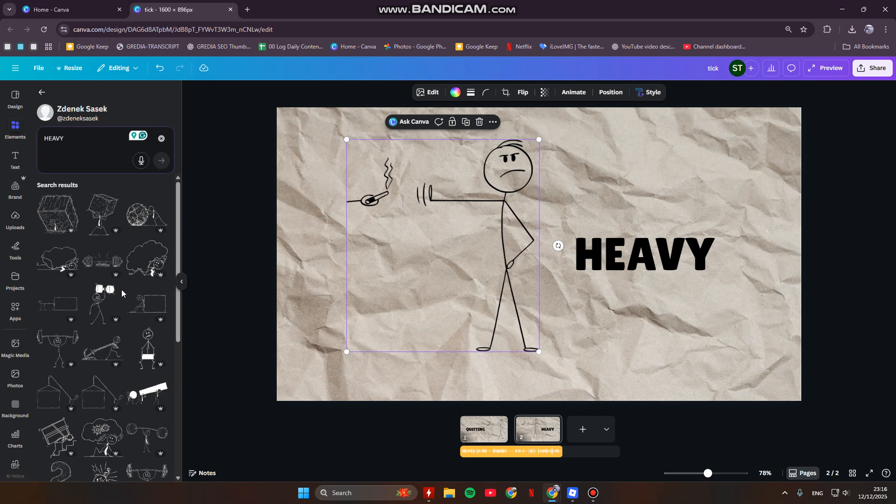
key(Delete)
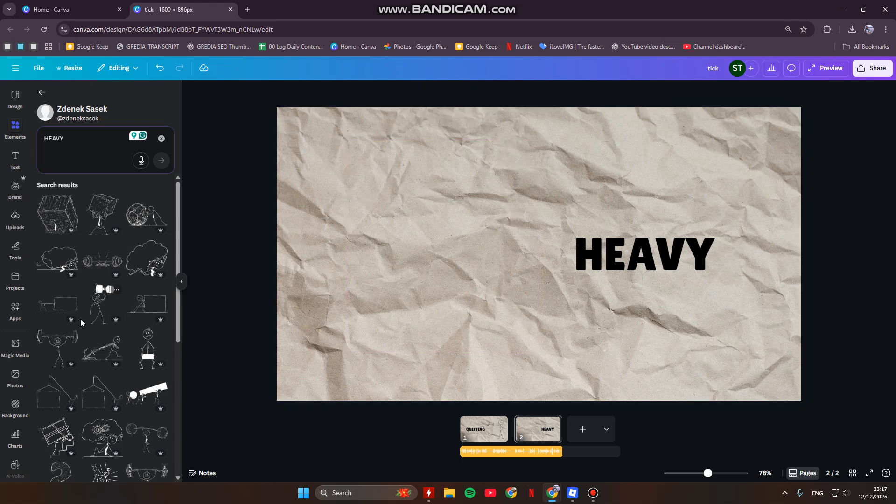
Step: Insert the stick figure carrying a large block on its back, enlarge it and place it to the left of the HEAVY text
click(99, 217)
drag(539, 247, 408, 223)
drag(455, 278, 533, 376)
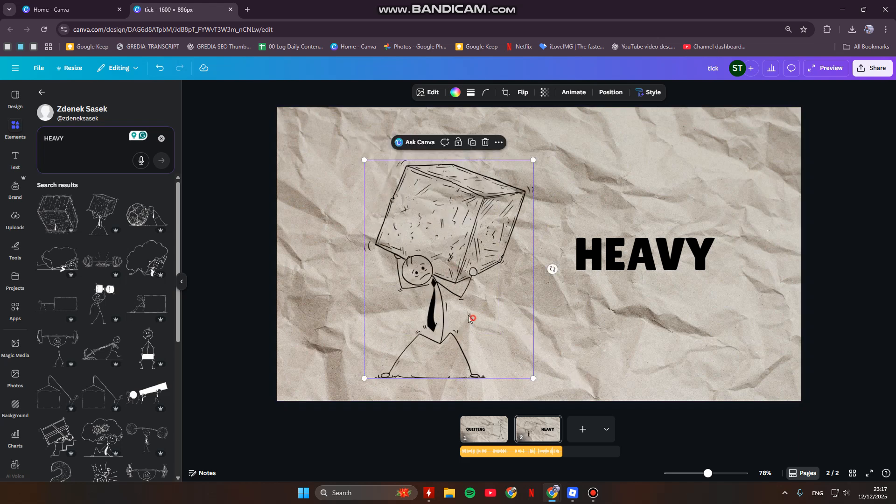
drag(472, 314, 461, 304)
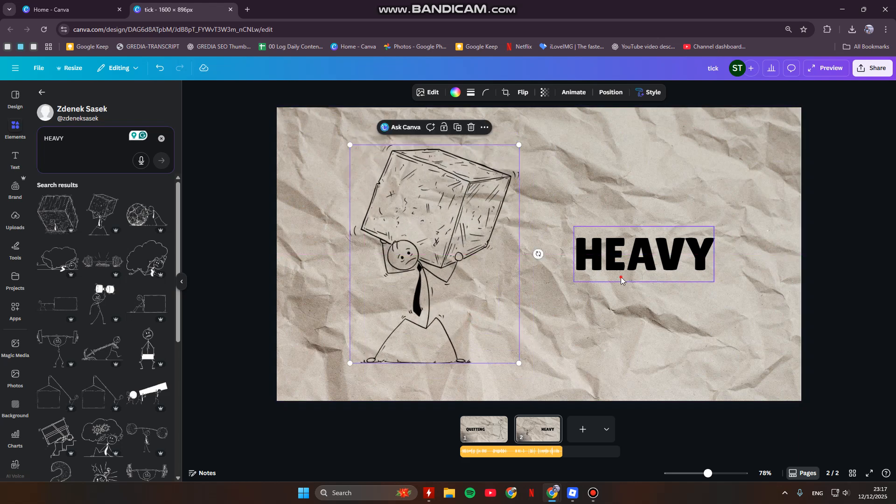
click(620, 274)
click(772, 299)
Step: Preview the video from the QUITTING page to hear when the voice-over should change pages
click(480, 433)
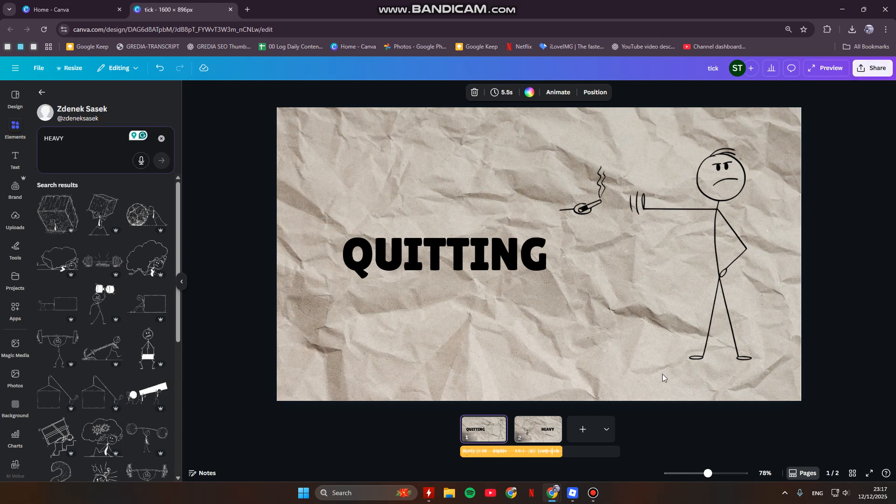
click(490, 452)
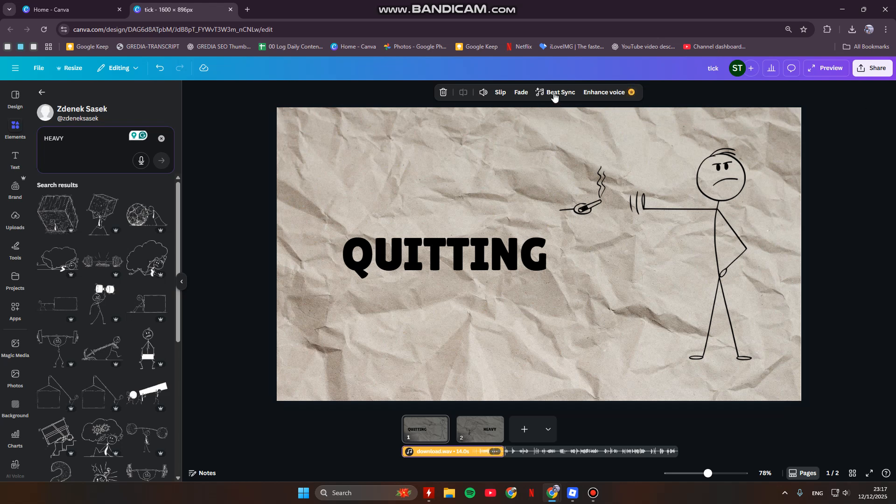
click(831, 68)
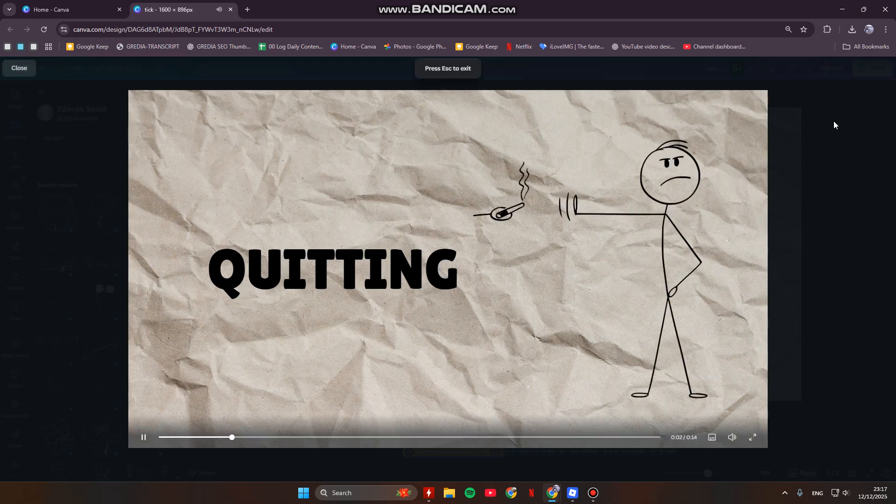
key(Escape)
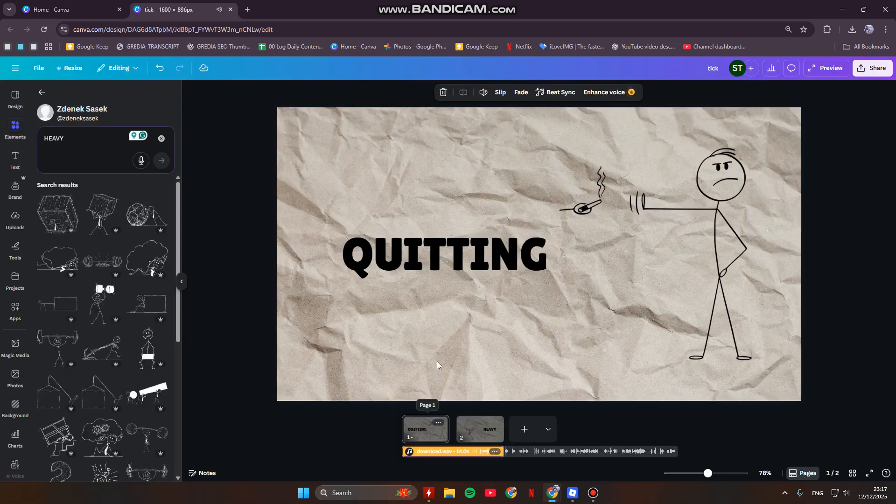
Step: Shorten the QUITTING page's duration to 2 seconds and the HEAVY page's duration to 5 seconds
click(420, 439)
click(500, 93)
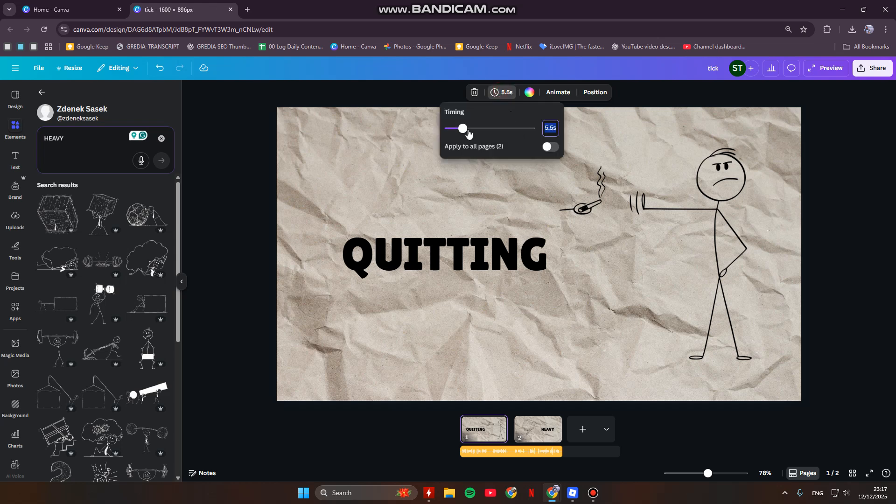
drag(464, 127, 456, 131)
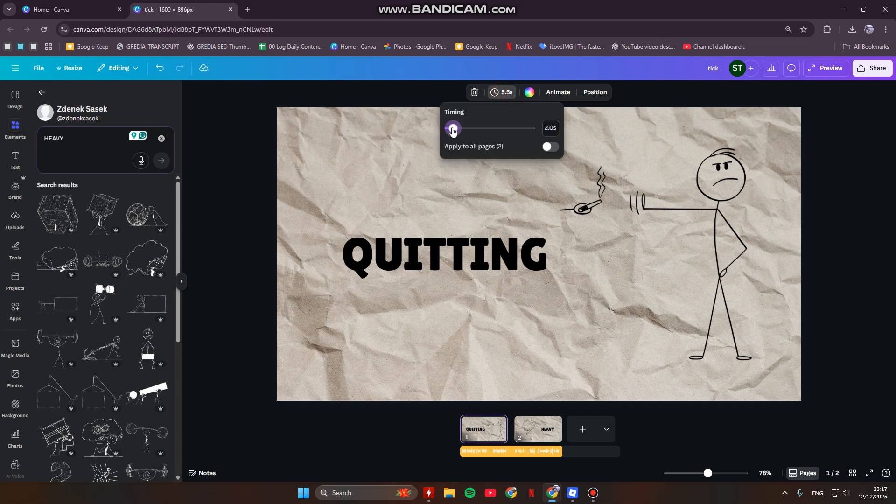
click(538, 428)
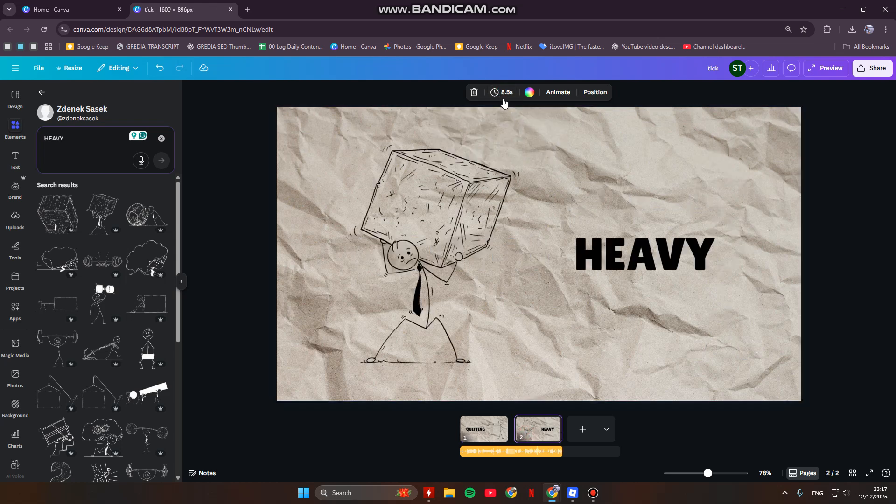
click(503, 98)
drag(476, 130, 461, 129)
Step: Preview the video again from the first page to check the shortened page durations against the voice-over
click(487, 441)
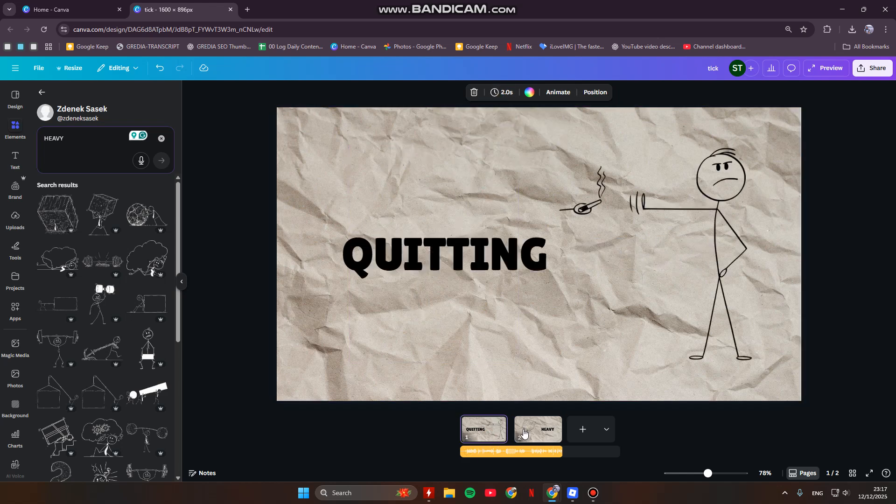
click(833, 66)
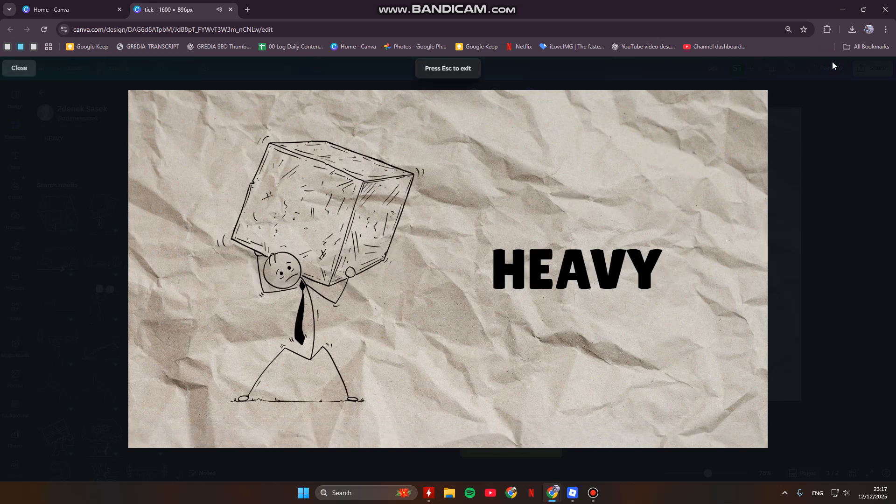
key(Escape)
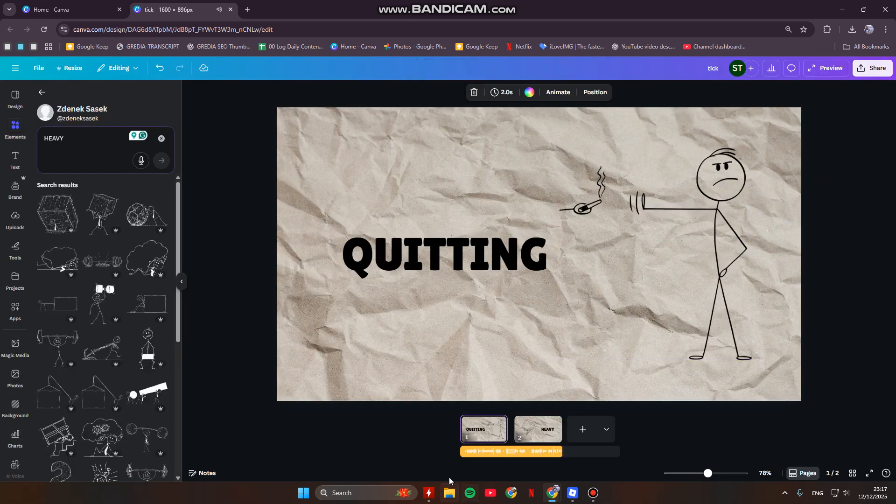
Step: Set the HEAVY page's duration to 7.5 seconds and the QUITTING page's duration to 2.5 seconds
click(538, 429)
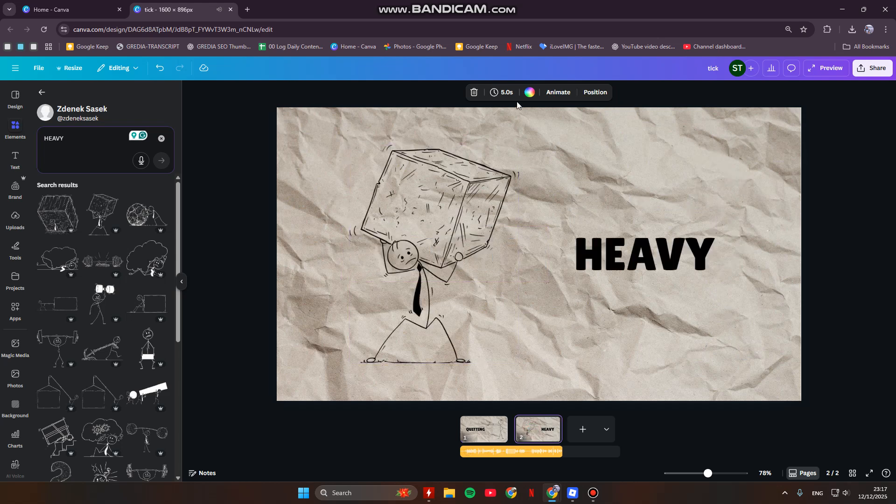
click(504, 93)
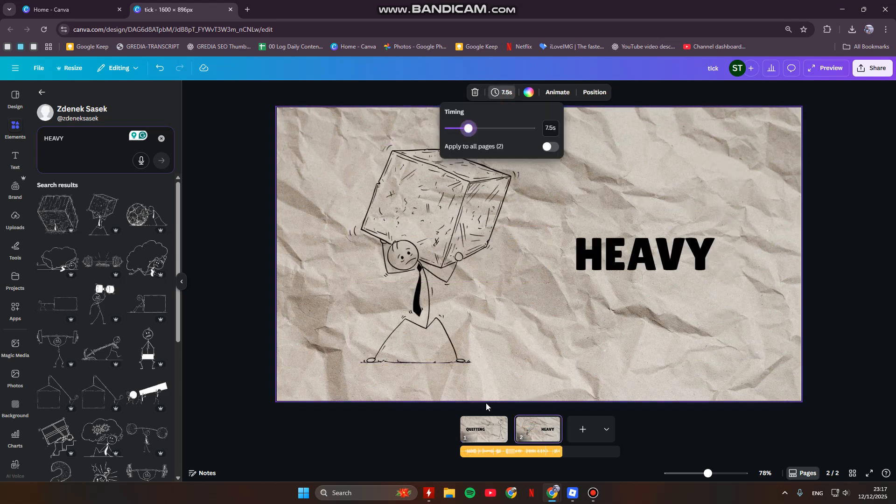
click(486, 426)
click(510, 94)
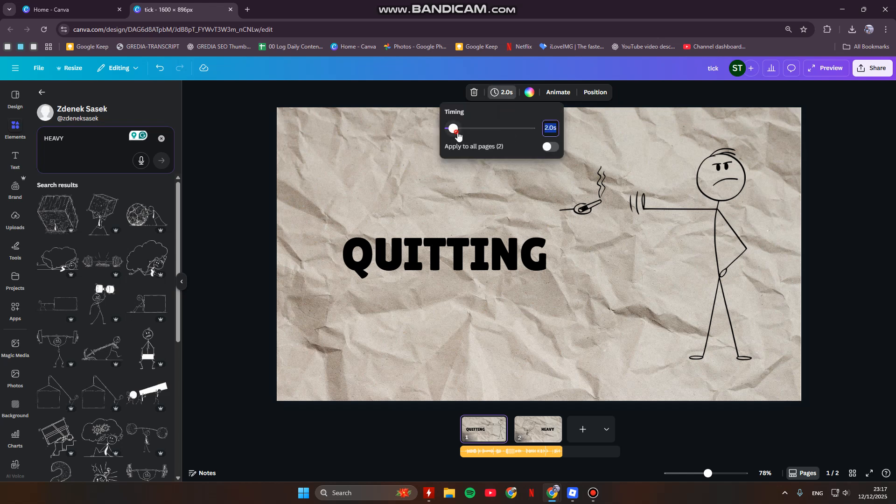
click(457, 135)
drag(454, 134, 452, 134)
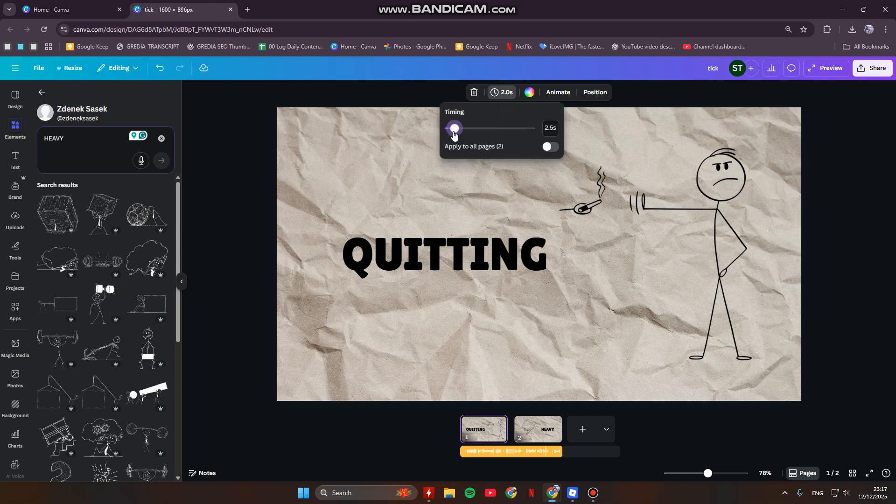
click(384, 413)
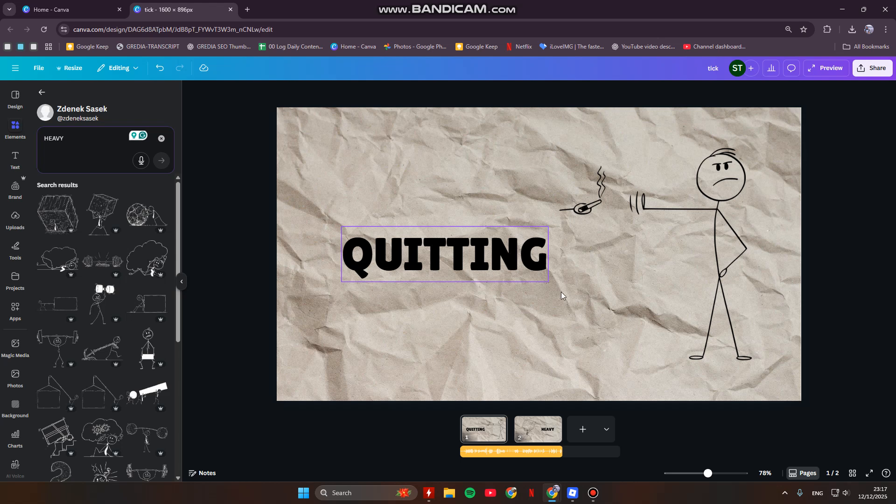
Step: Apply the Burst animation to the QUITTING text and the Breathe animation to the stick figure on the same page
click(391, 254)
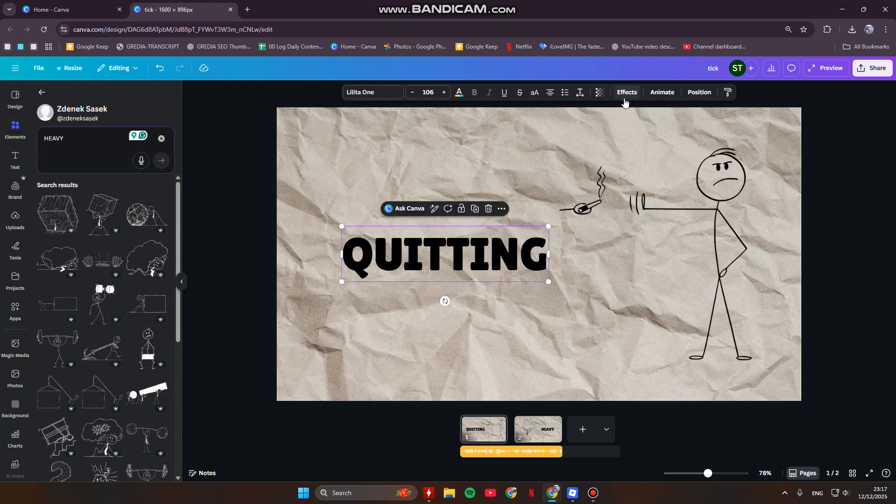
click(662, 92)
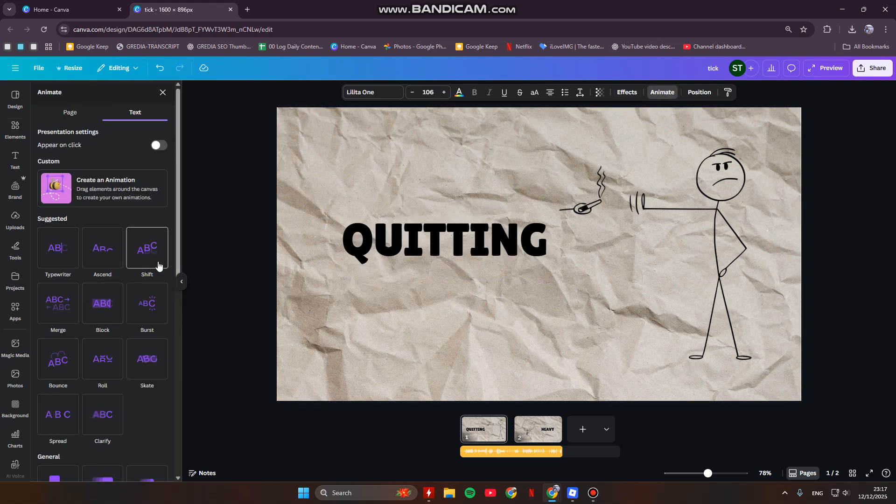
click(154, 318)
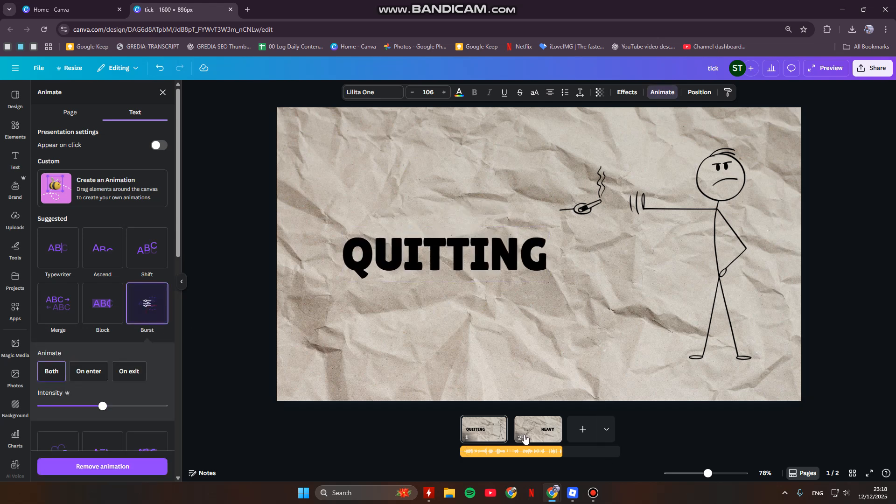
click(525, 437)
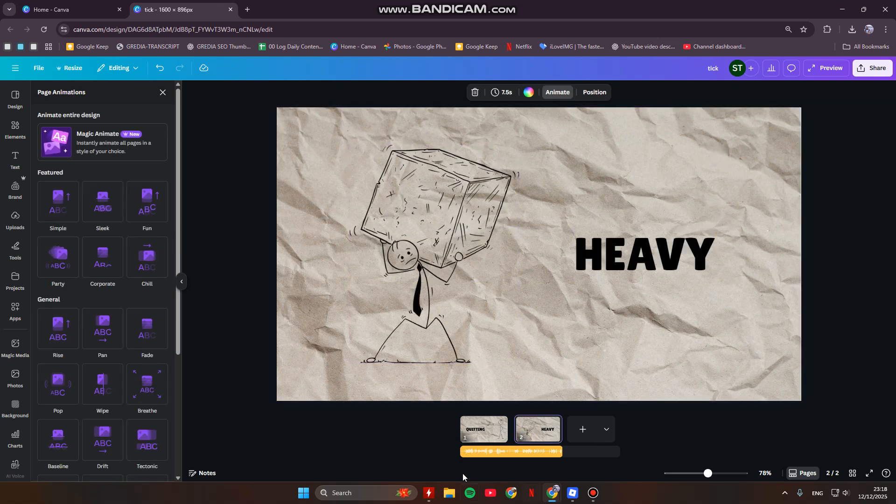
click(471, 434)
click(649, 224)
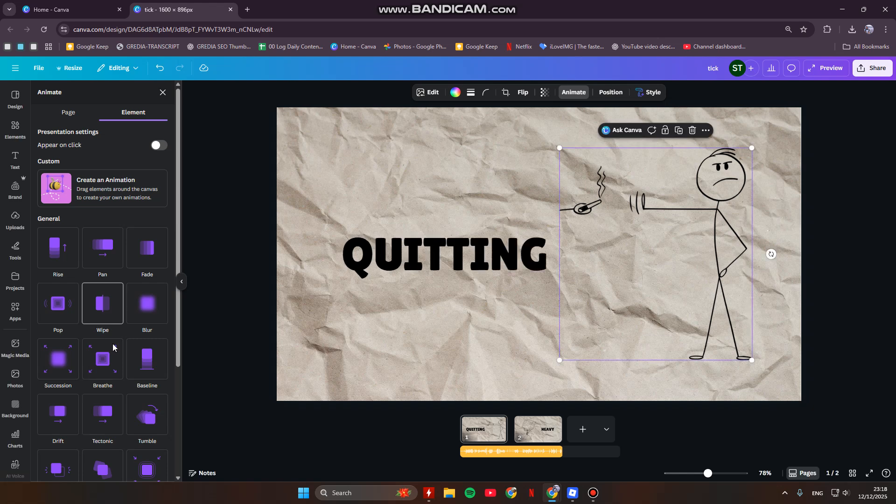
click(105, 371)
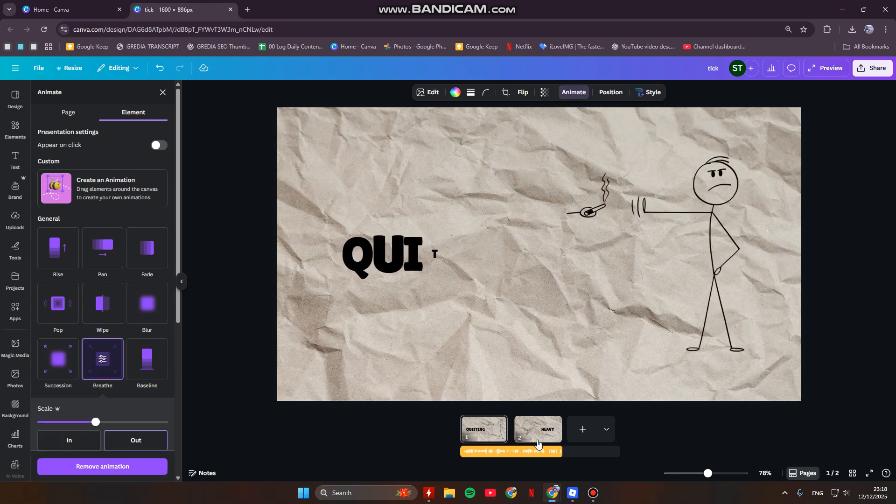
Step: On the HEAVY page, apply the Neon animation to the block-carrying stick figure and the Wipe animation to the HEAVY text
click(540, 439)
click(444, 256)
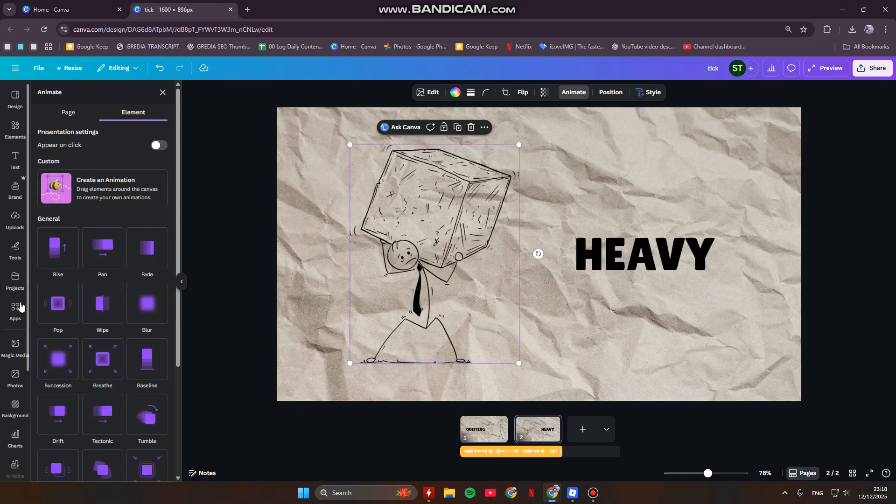
scroll(112, 385, down, 2)
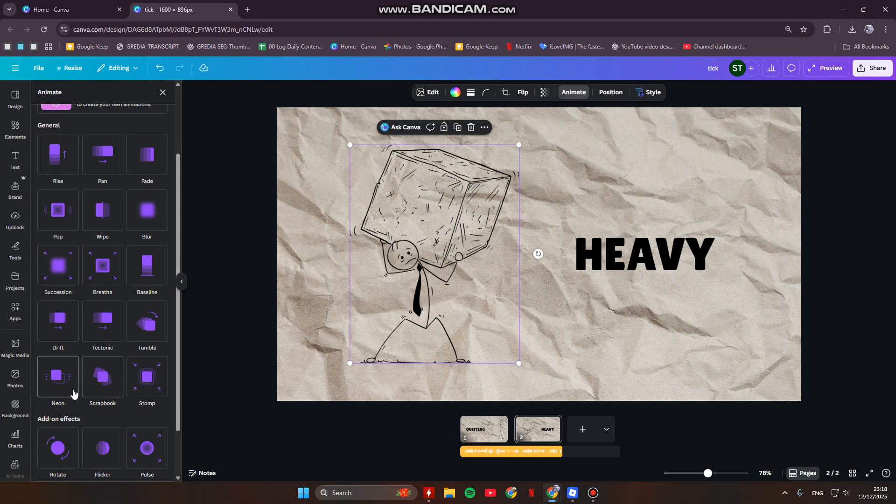
click(73, 382)
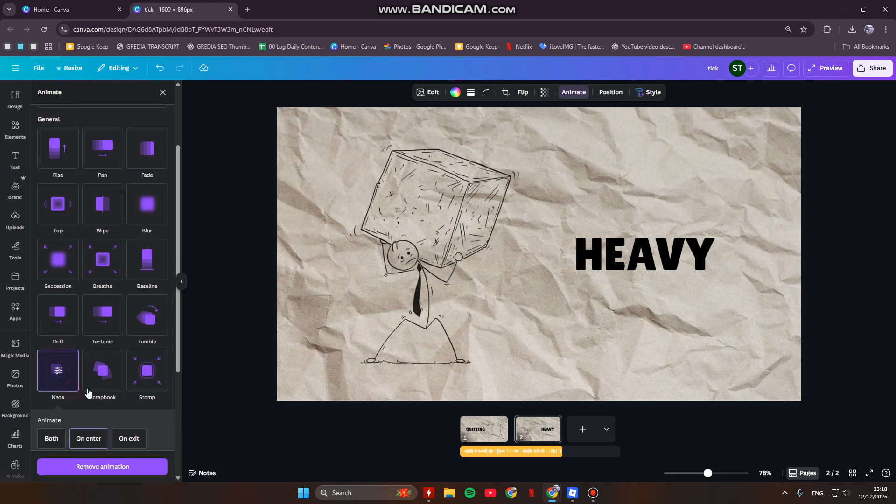
click(608, 258)
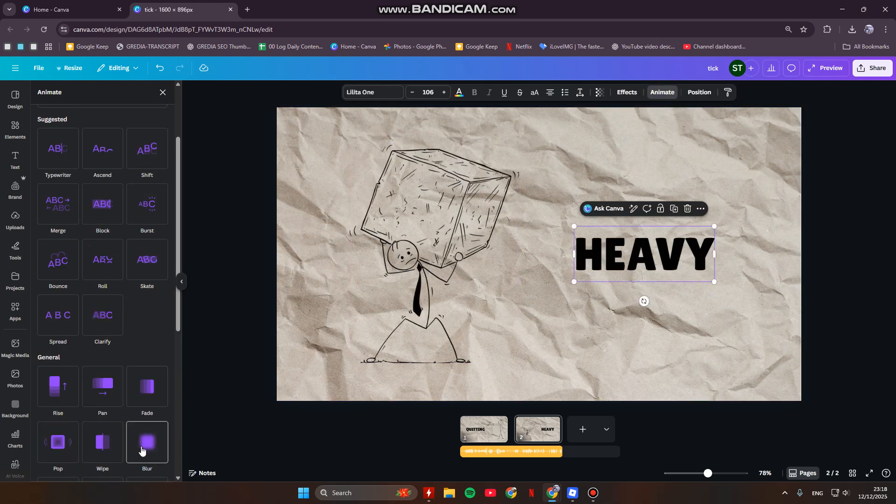
scroll(130, 438, down, 1)
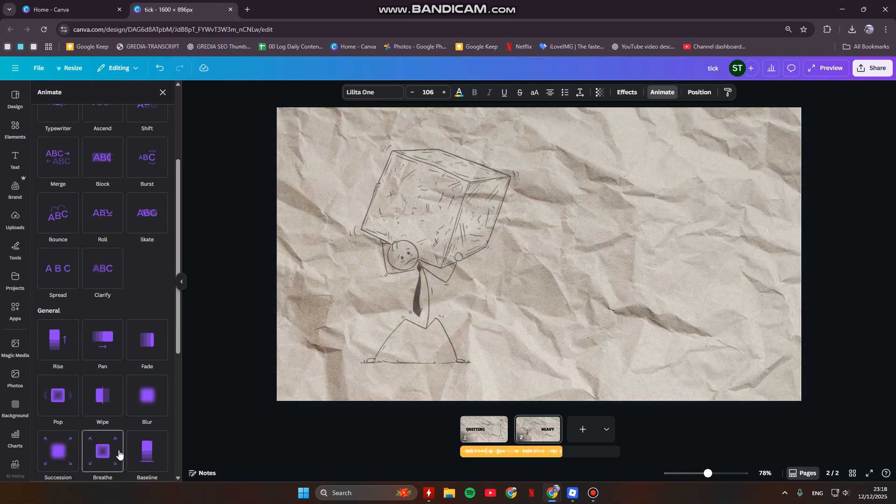
click(115, 390)
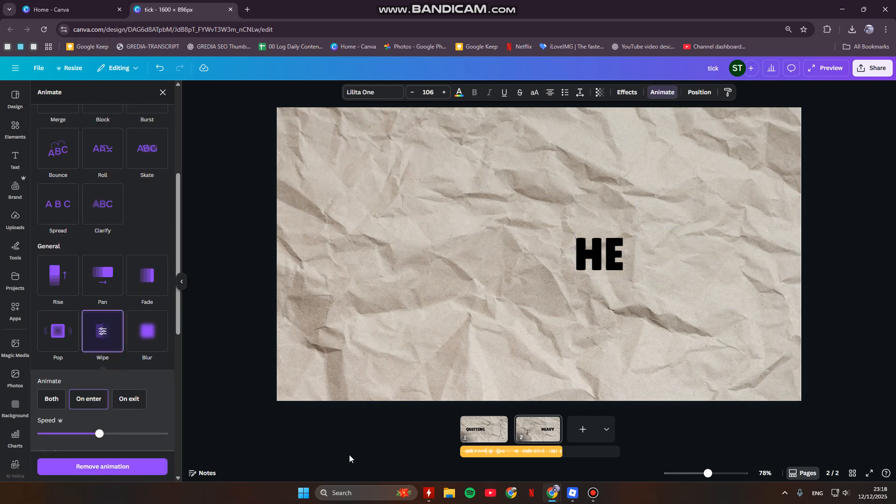
Step: Preview the video to check the new text and figure animations, and return to the editor
click(808, 223)
click(820, 66)
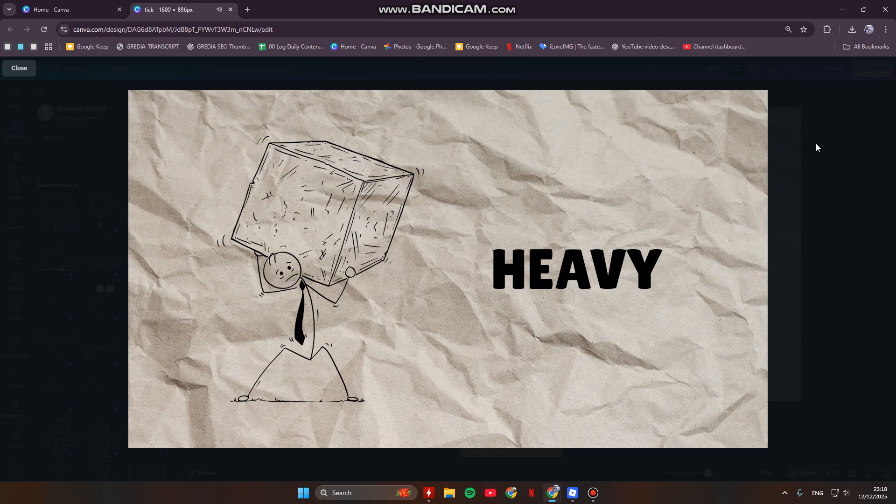
click(784, 313)
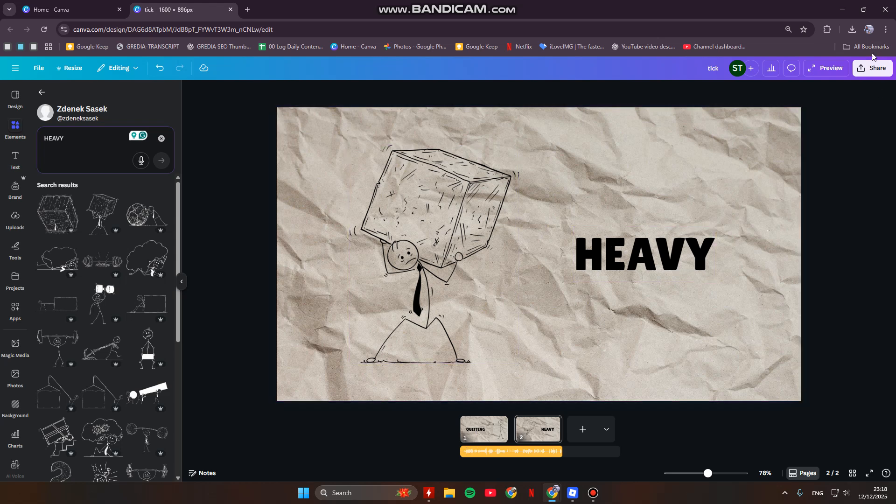
Step: Look over the download settings for exporting both pages as an MP4 video, and leave them without downloading
click(866, 69)
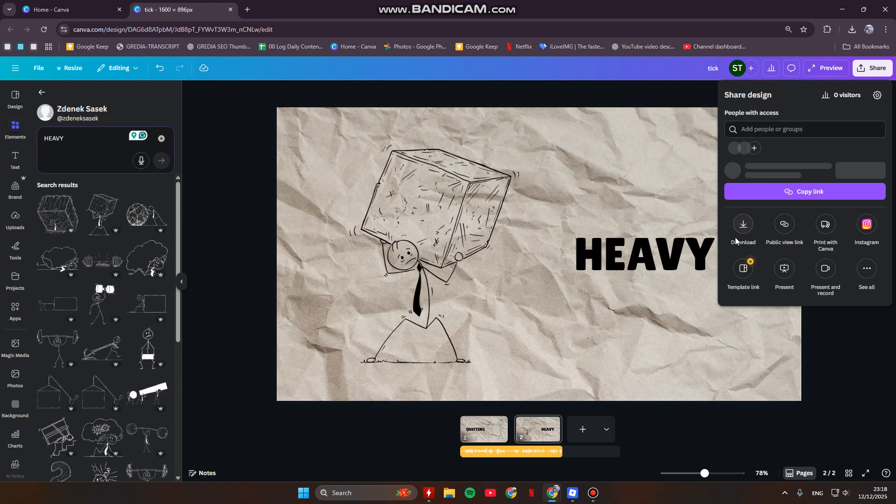
click(744, 231)
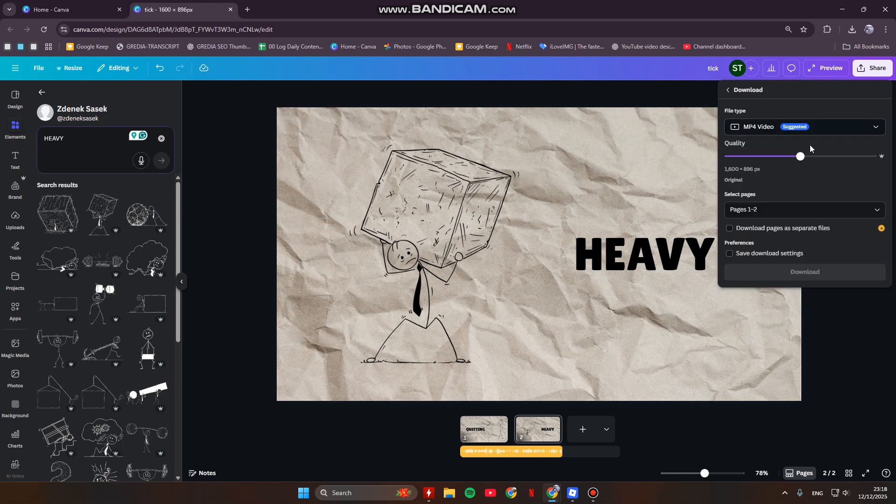
click(880, 352)
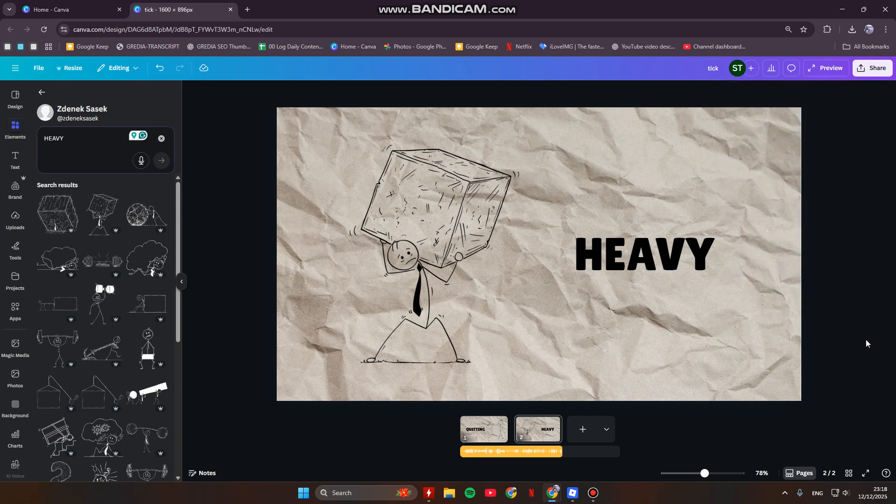